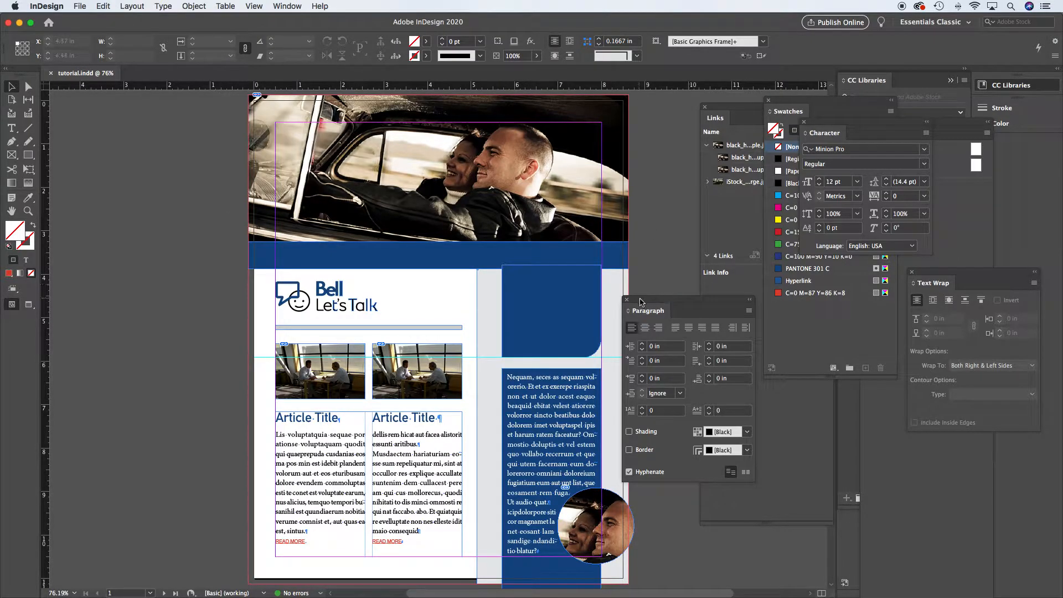
Step: Move the floating Paragraph panel clear of the page
left_click_drag(641, 300, 688, 333)
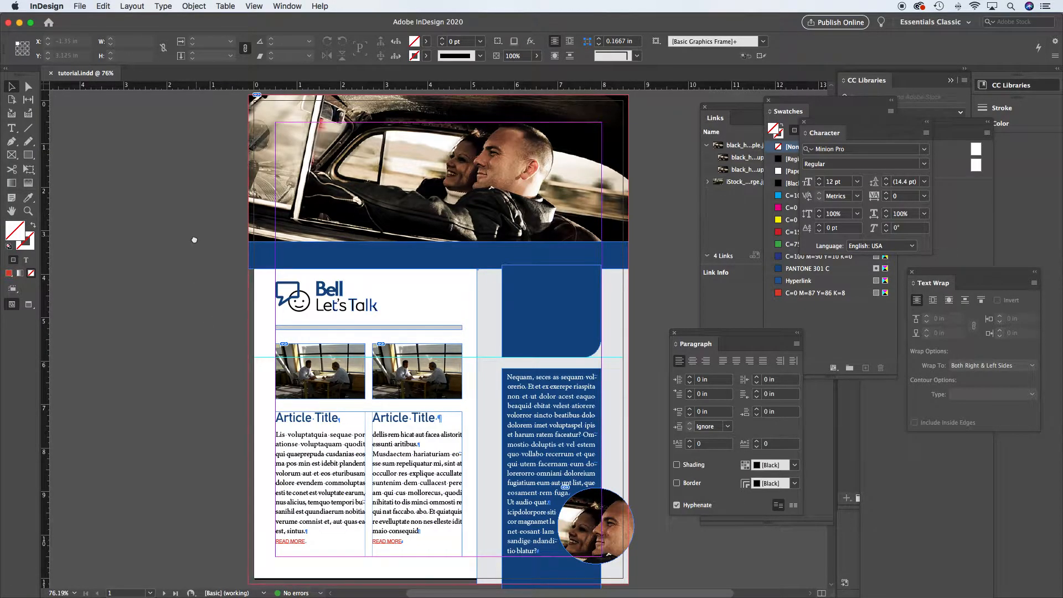
left_click_drag(195, 238, 176, 281)
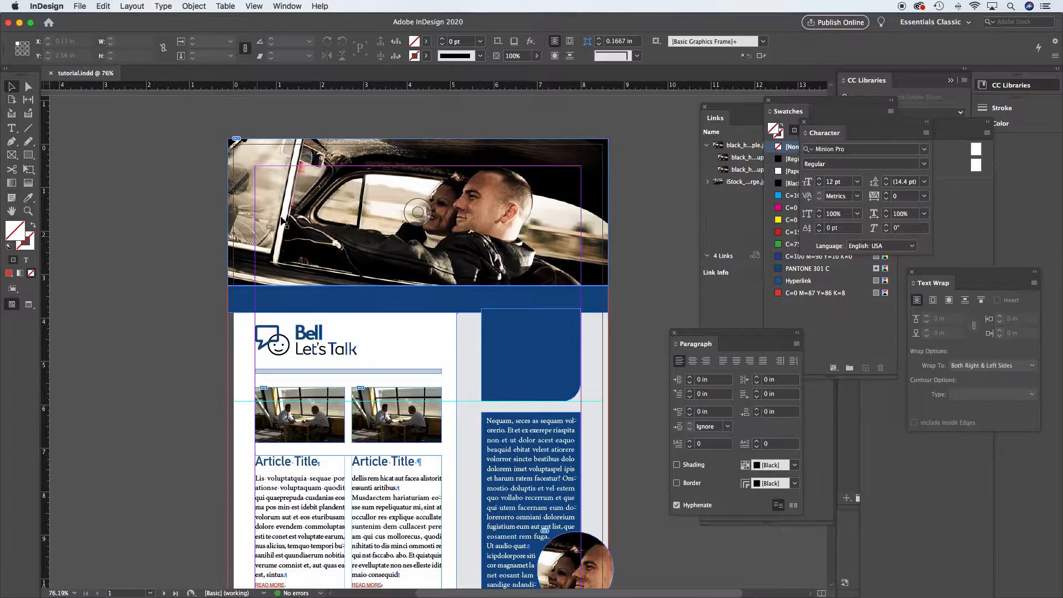
Step: Pull the header photo's top and side edges and the blue band's side edges in from the bleed line to the page edge
left_click(276, 154)
left_click_drag(418, 138, 418, 144)
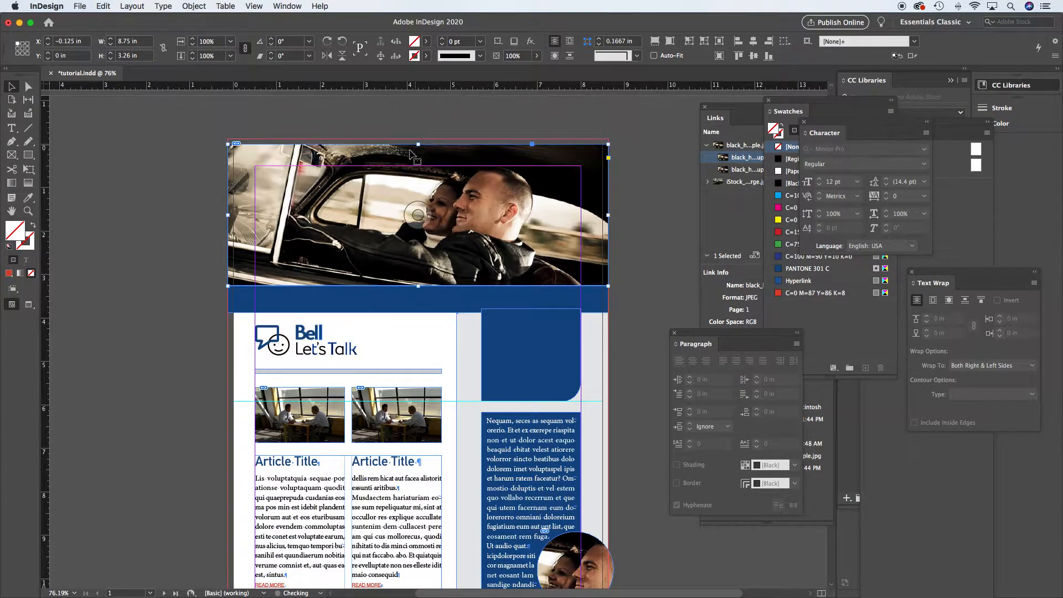
left_click_drag(228, 215, 233, 215)
left_click(227, 298)
left_click_drag(226, 298, 233, 298)
left_click_drag(608, 291, 603, 299)
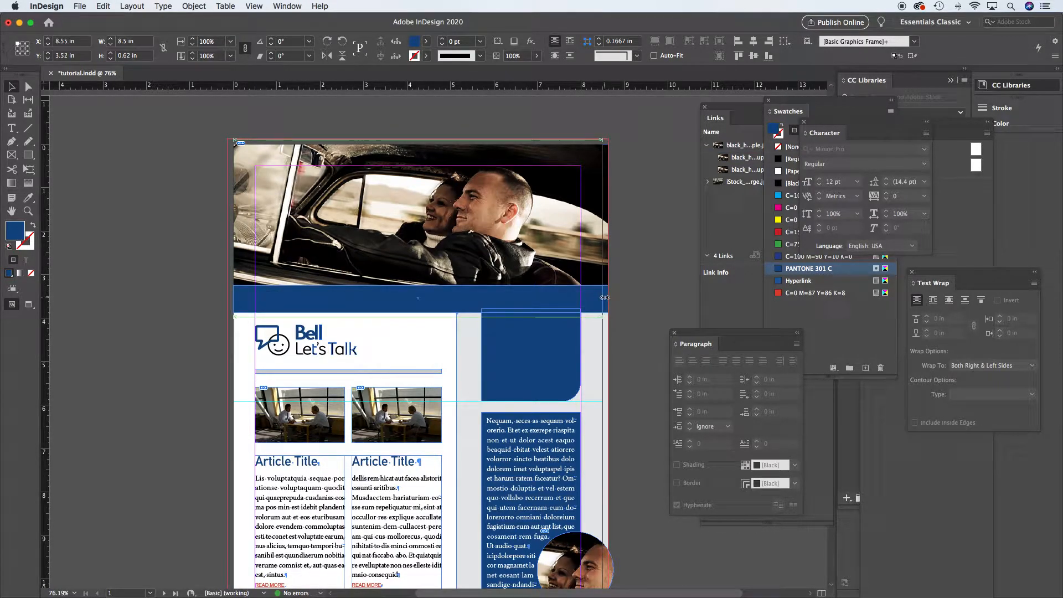
left_click(602, 235)
left_click_drag(602, 215, 603, 214)
left_click(629, 223)
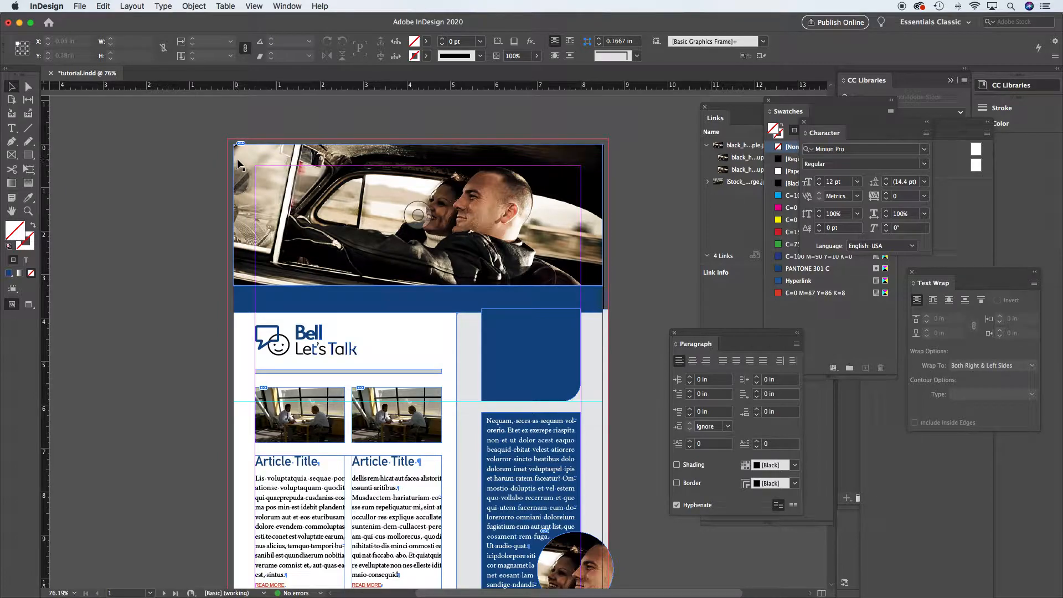
Step: Check the bleed values in the document setup and leave it without changes
left_click(138, 6)
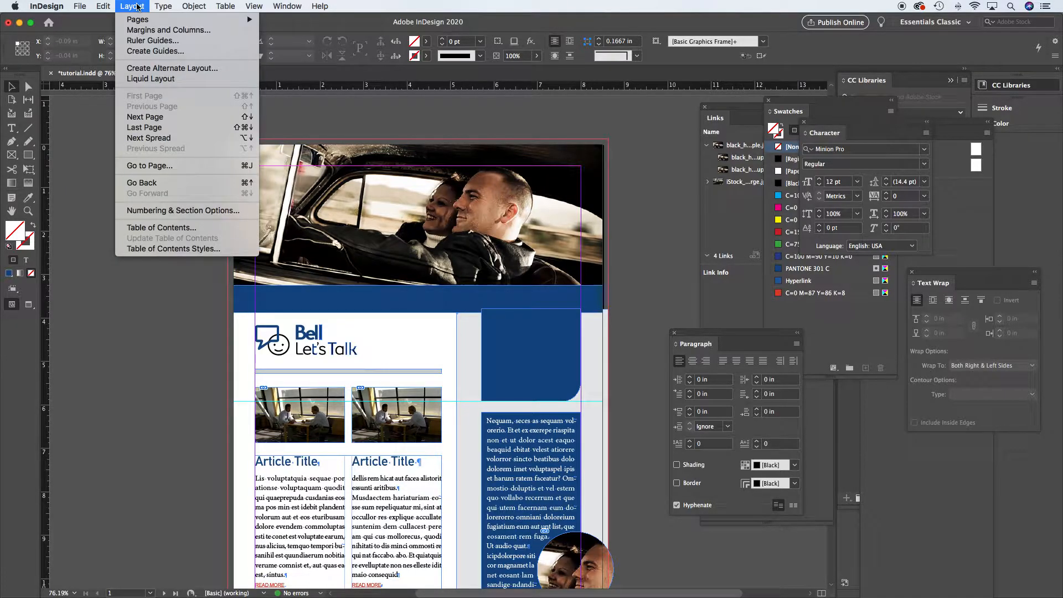
mouse_move(80, 5)
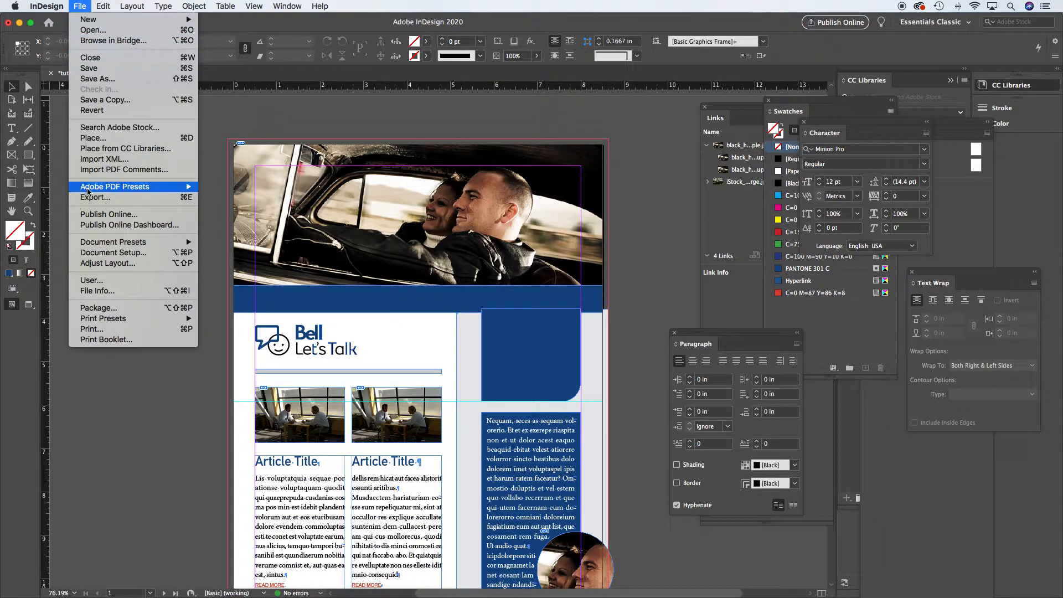
left_click(109, 253)
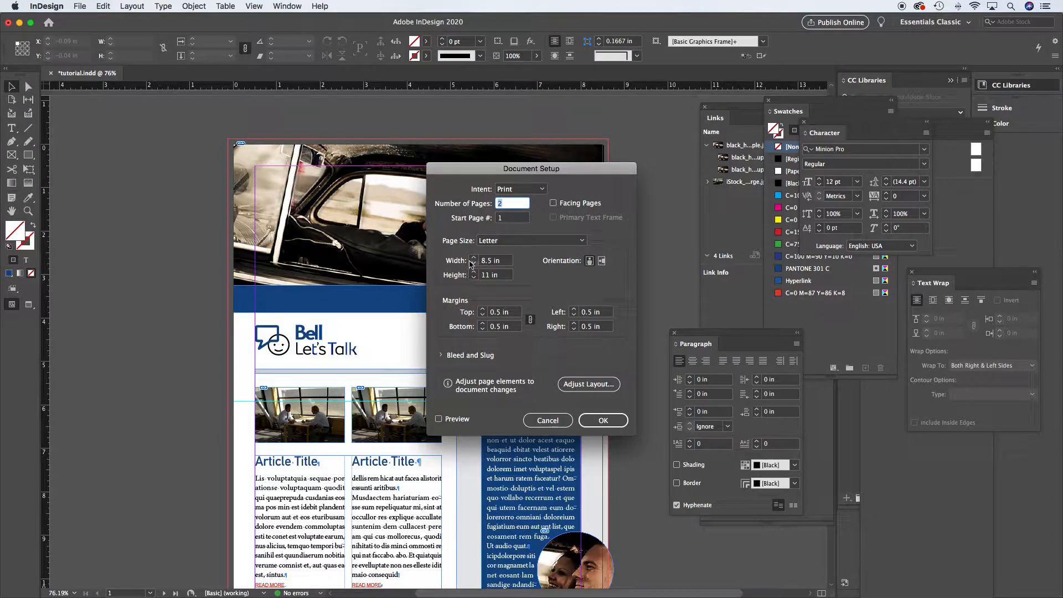
left_click(447, 356)
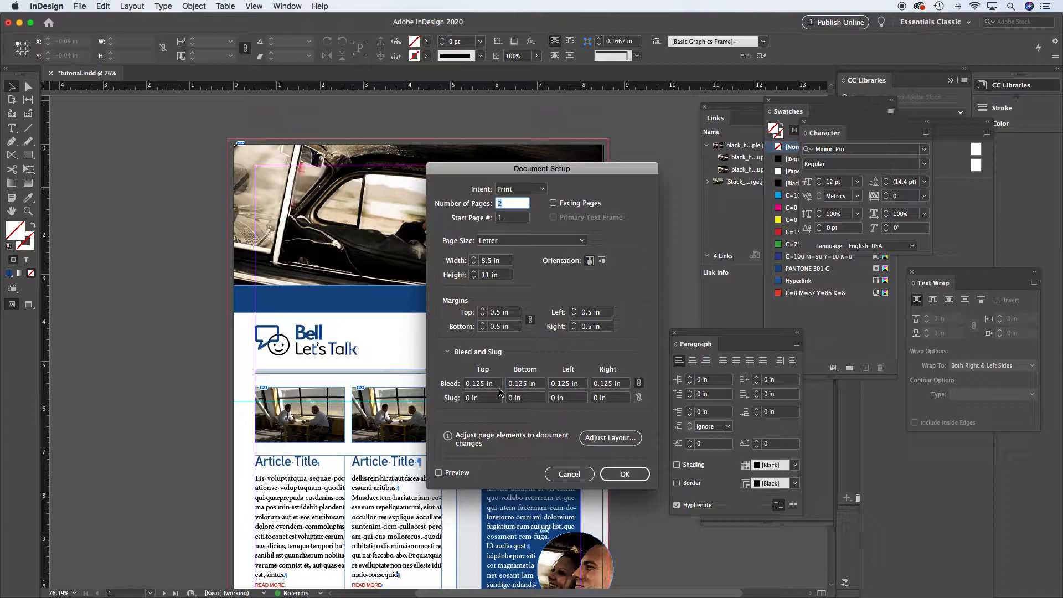
left_click(573, 475)
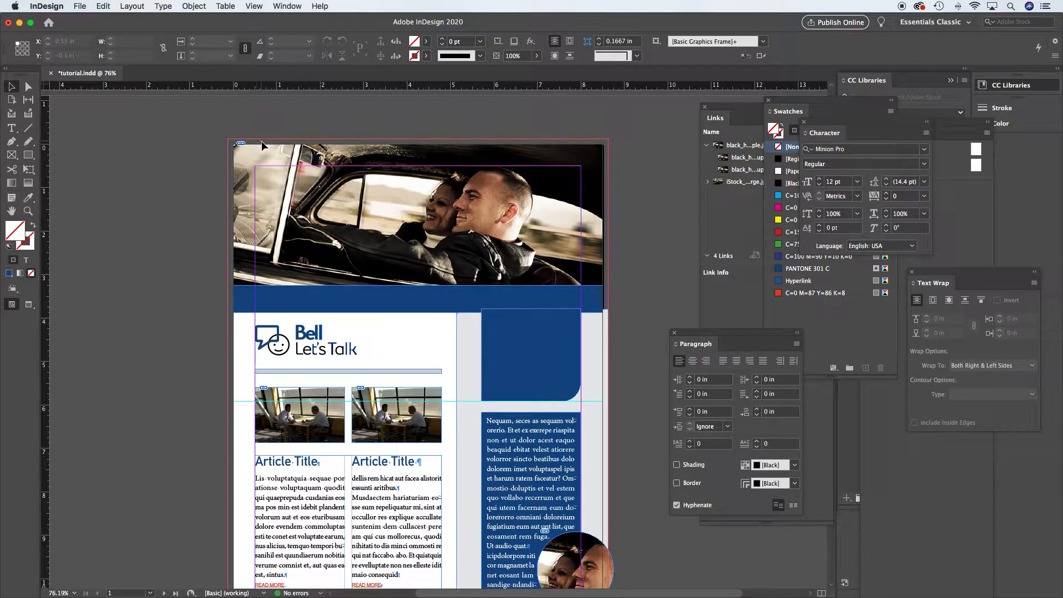
Step: Extend the header photo's frame 0.125 in past the page's top, right and left edges to the bleed line
scroll(549, 172, "up", 1)
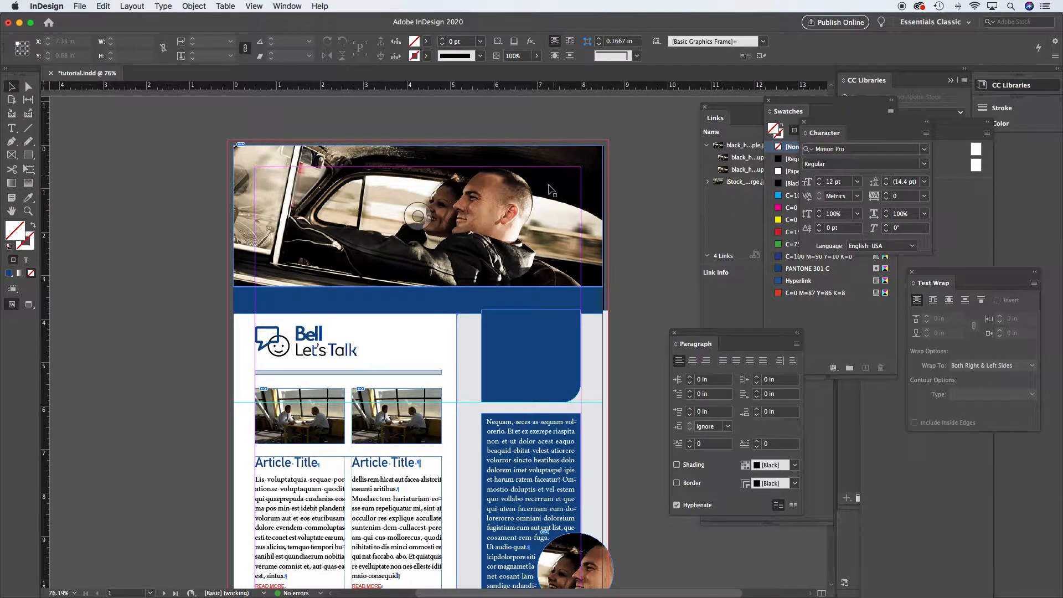
left_click(450, 202)
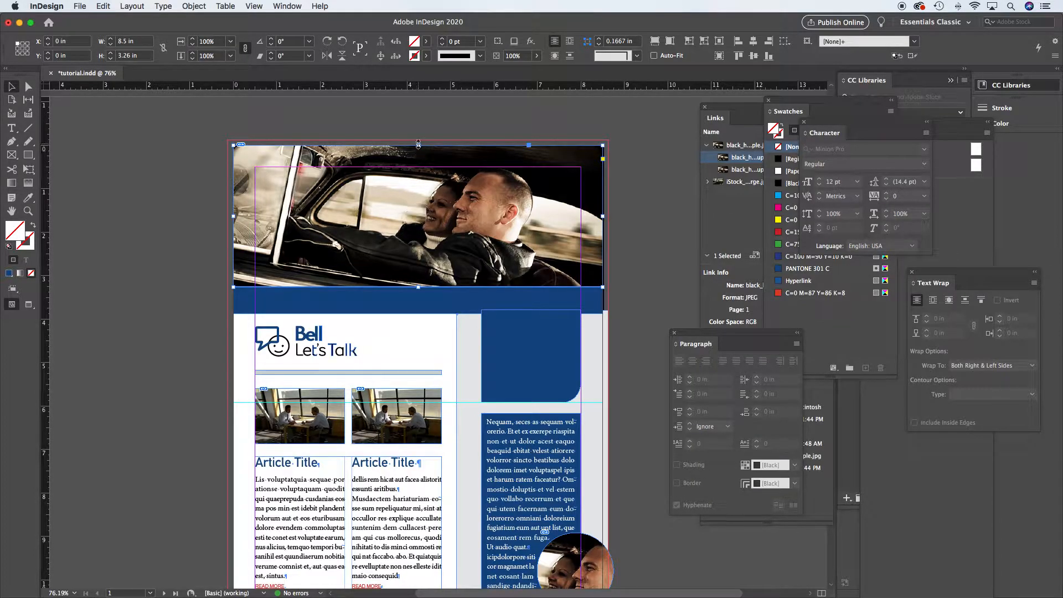
left_click_drag(418, 146, 417, 139)
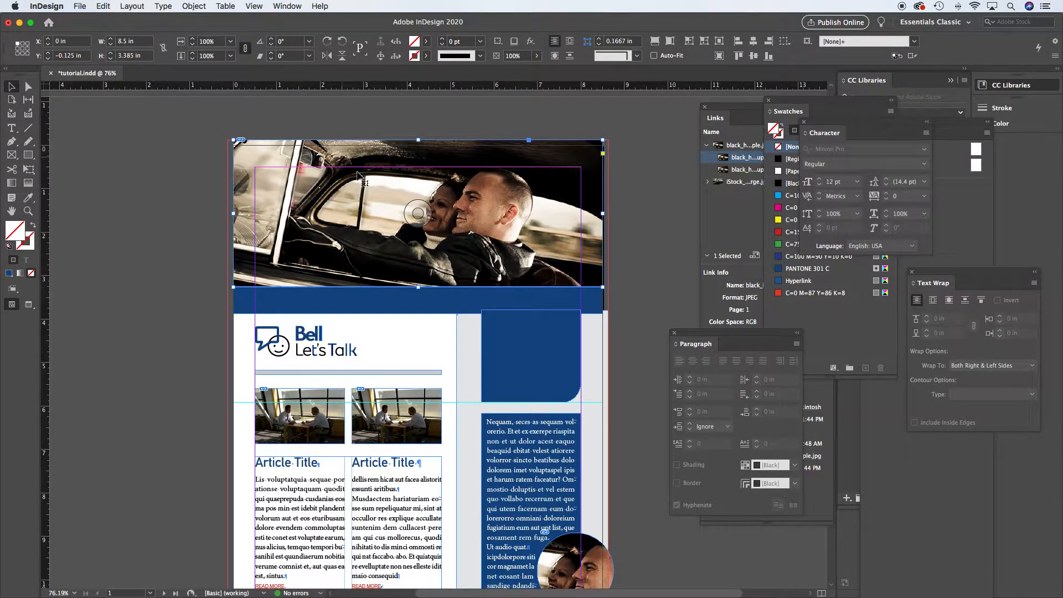
left_click_drag(603, 213, 608, 213)
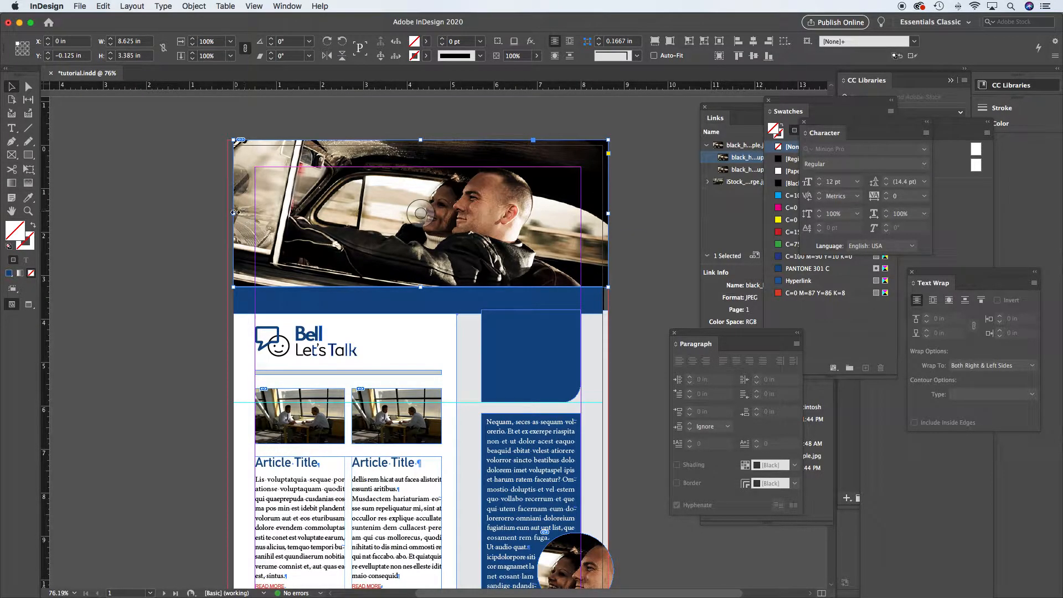
left_click_drag(233, 212, 228, 213)
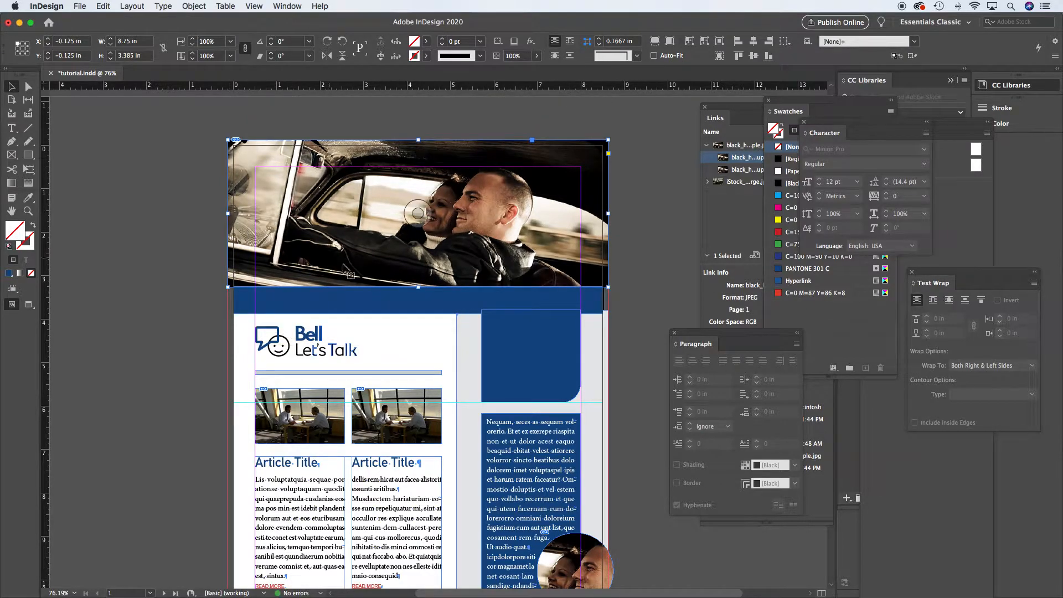
left_click(418, 214)
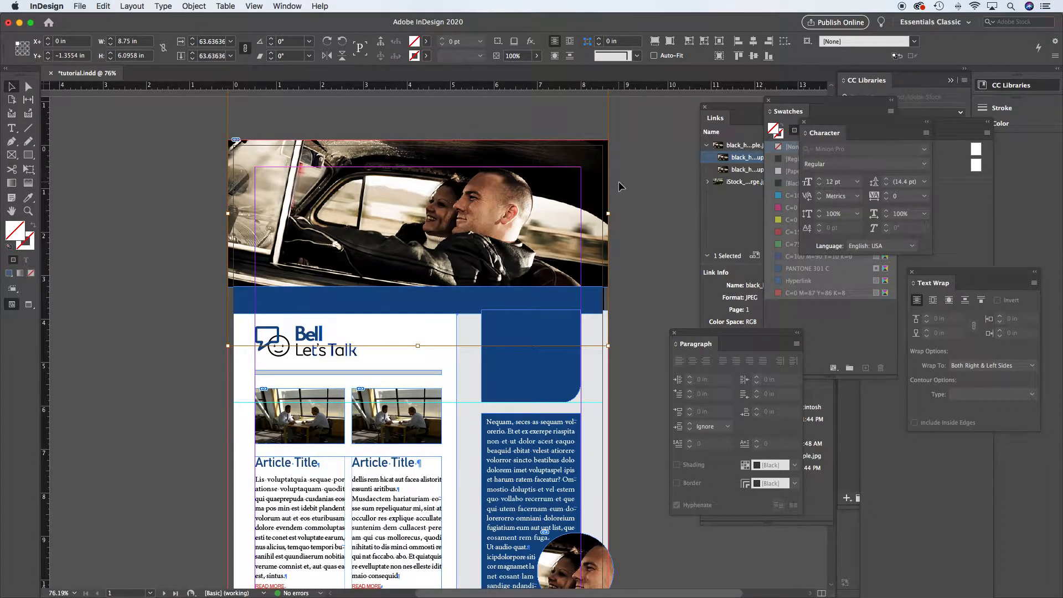
scroll(618, 180, "up", 1)
left_click(616, 197)
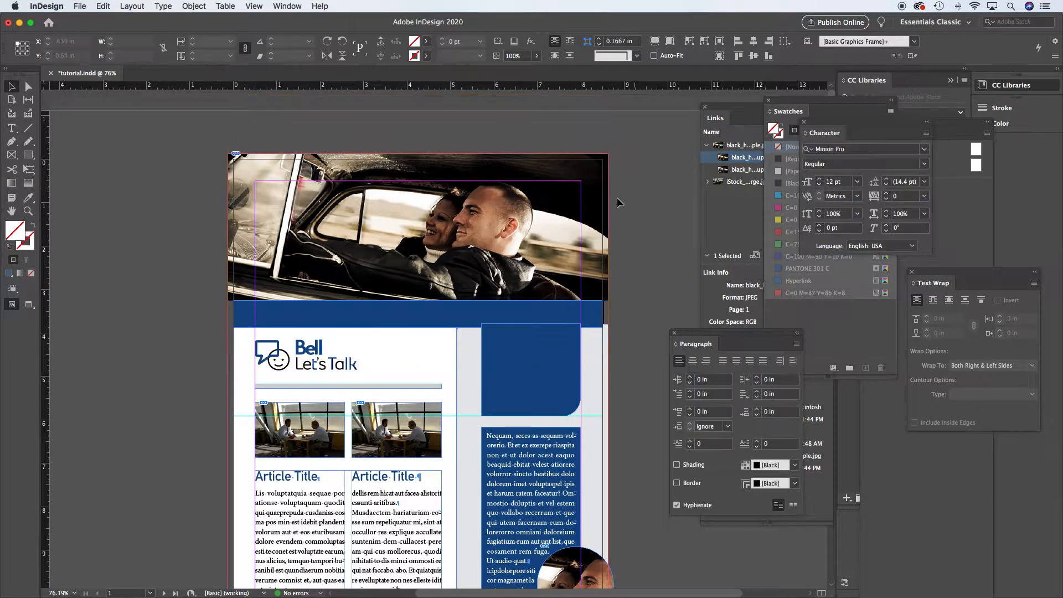
Step: Extend the blue band below the photo to the bleed line on both sides, making it 8.75 in wide
left_click(361, 313)
left_click_drag(233, 313, 227, 313)
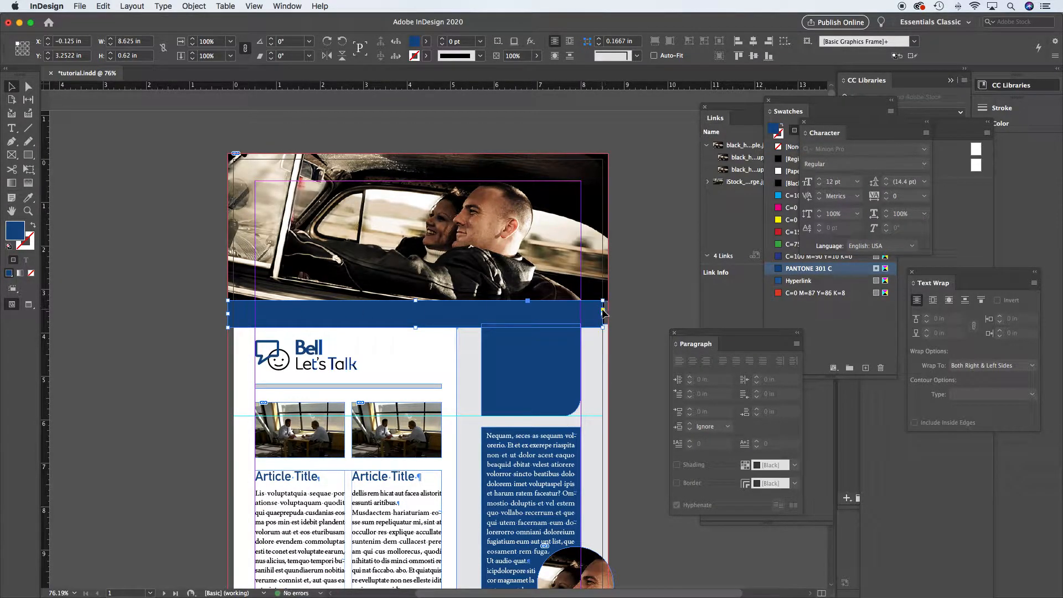
left_click_drag(602, 314, 608, 314)
scroll(639, 315, "down", 3)
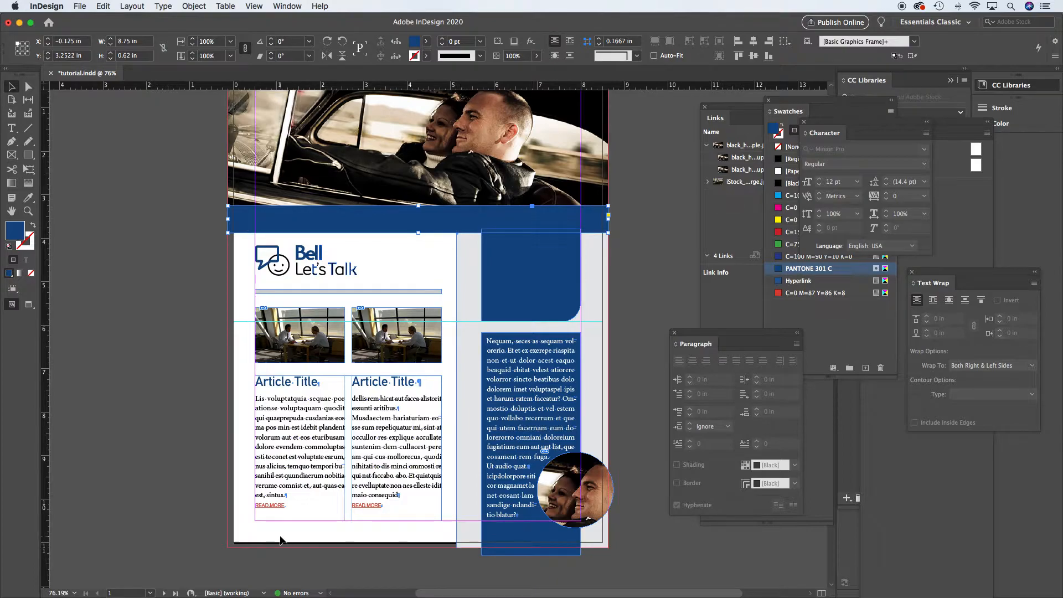
left_click(154, 400)
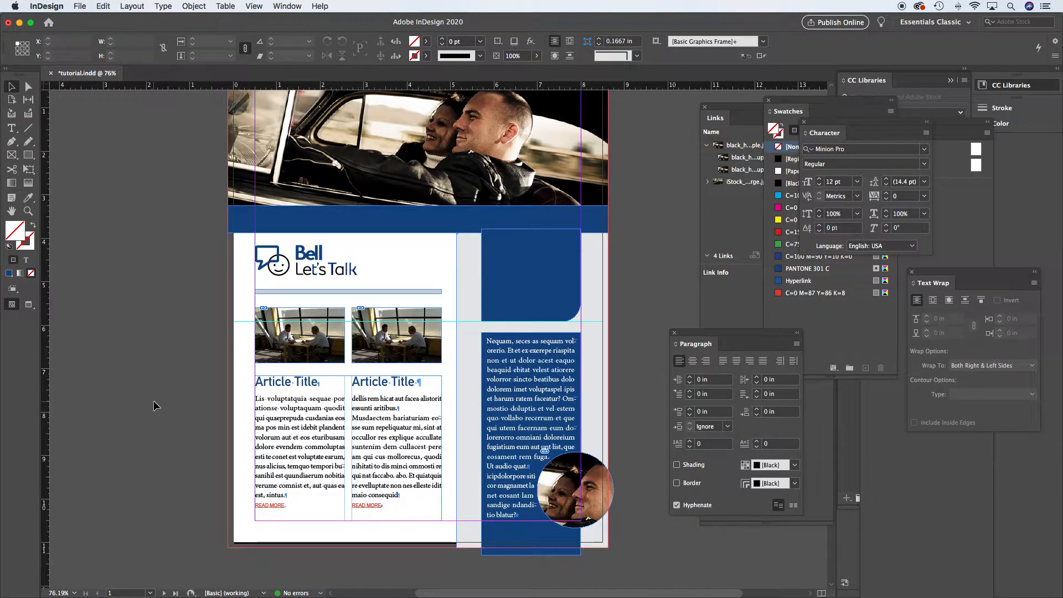
Step: Compare the trimmed preview of the page with the normal view showing bleed and guides
key("w")
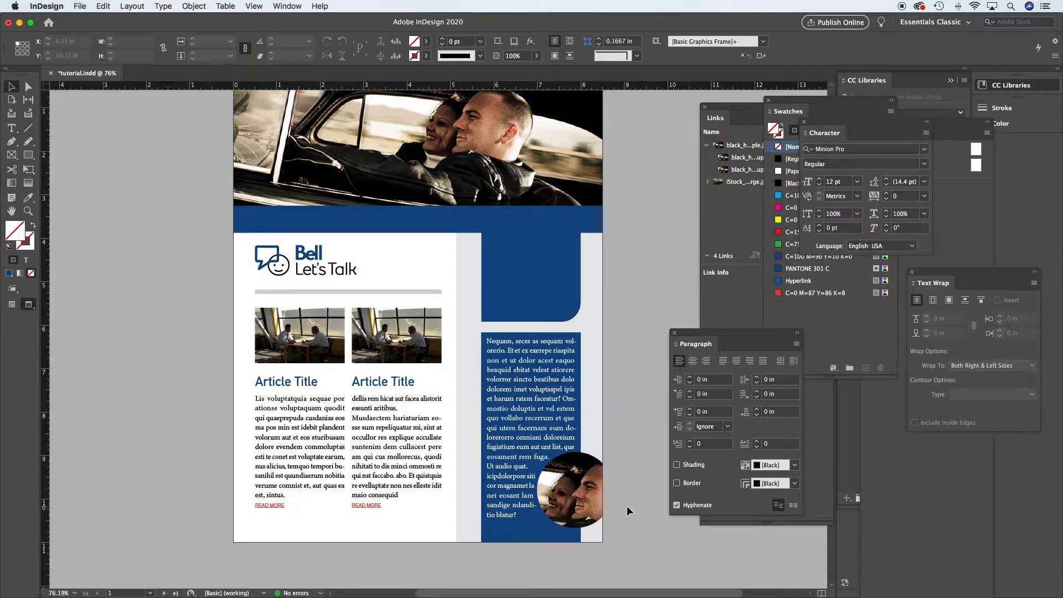
scroll(627, 506, "up", 3)
key("w")
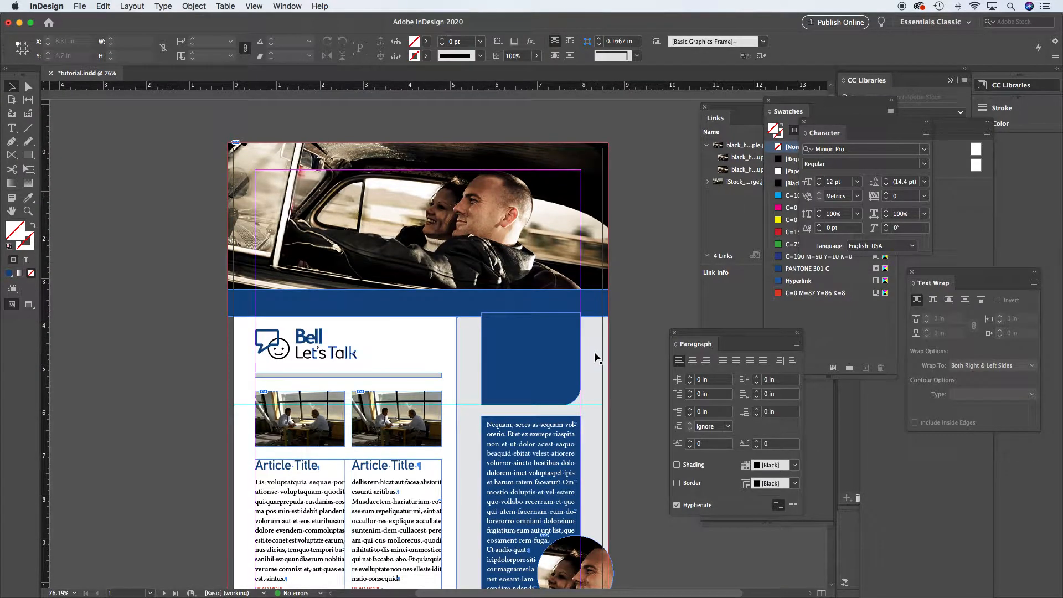
key("w")
key("w")
scroll(597, 357, "down", 3)
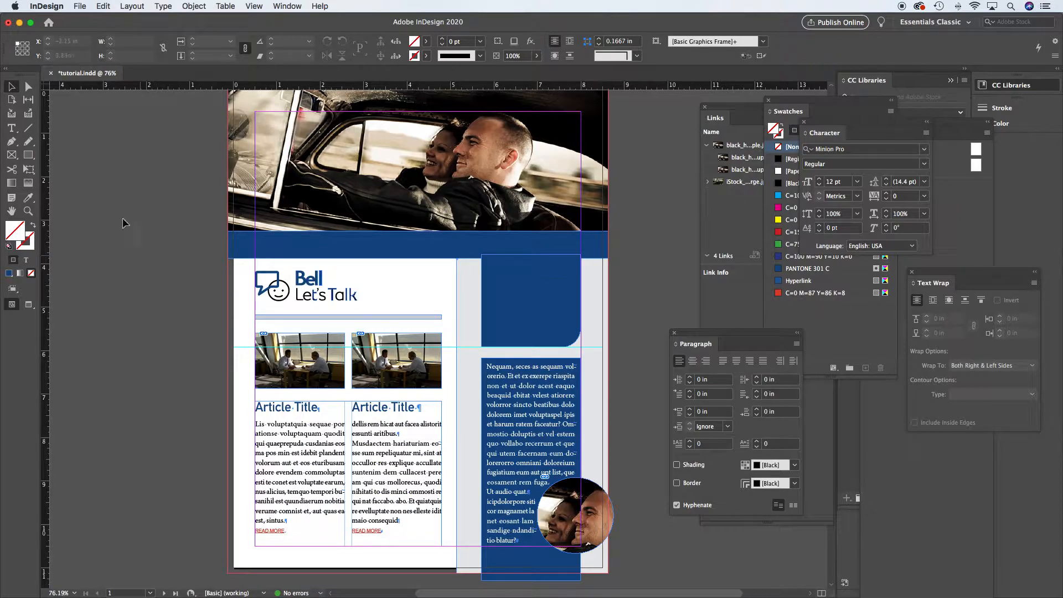
Step: Start exporting the document to the Desktop as tutorial.pdf in Adobe PDF (Print) format
left_click(80, 6)
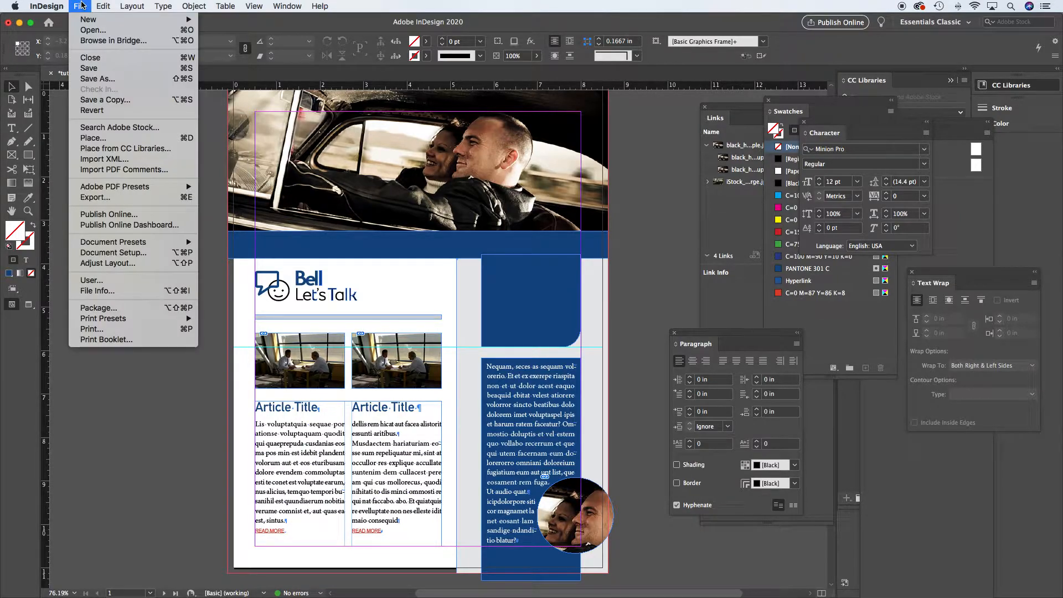
left_click(97, 198)
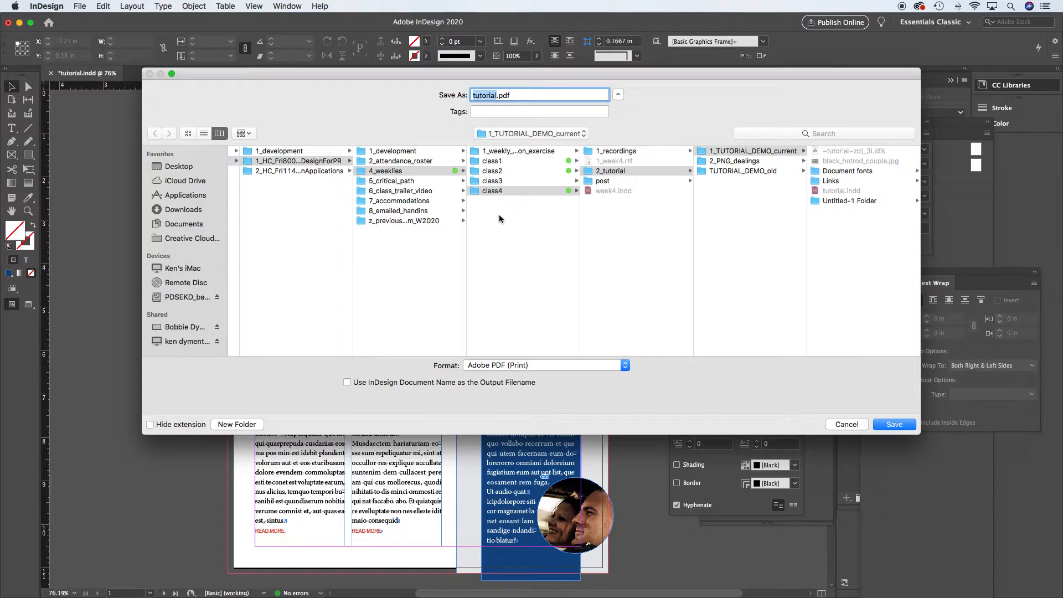
key("super+shift+d")
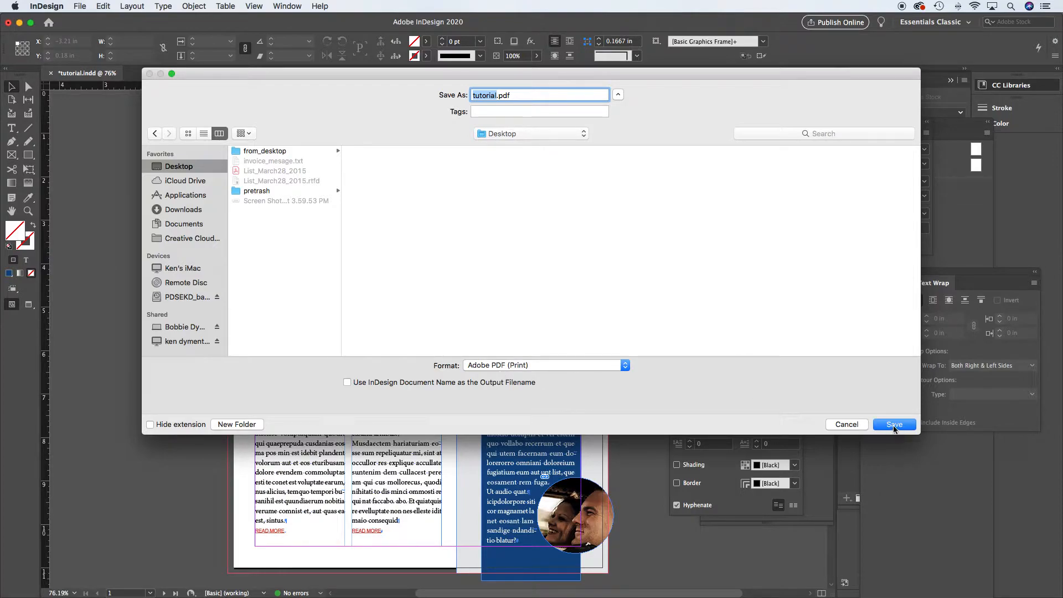
left_click(498, 367)
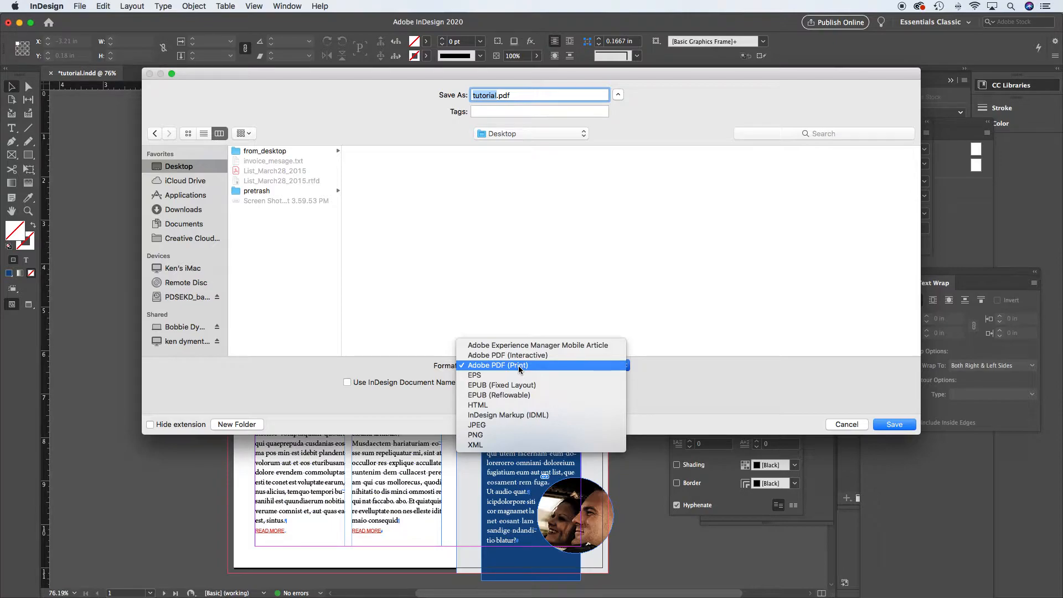
left_click(518, 366)
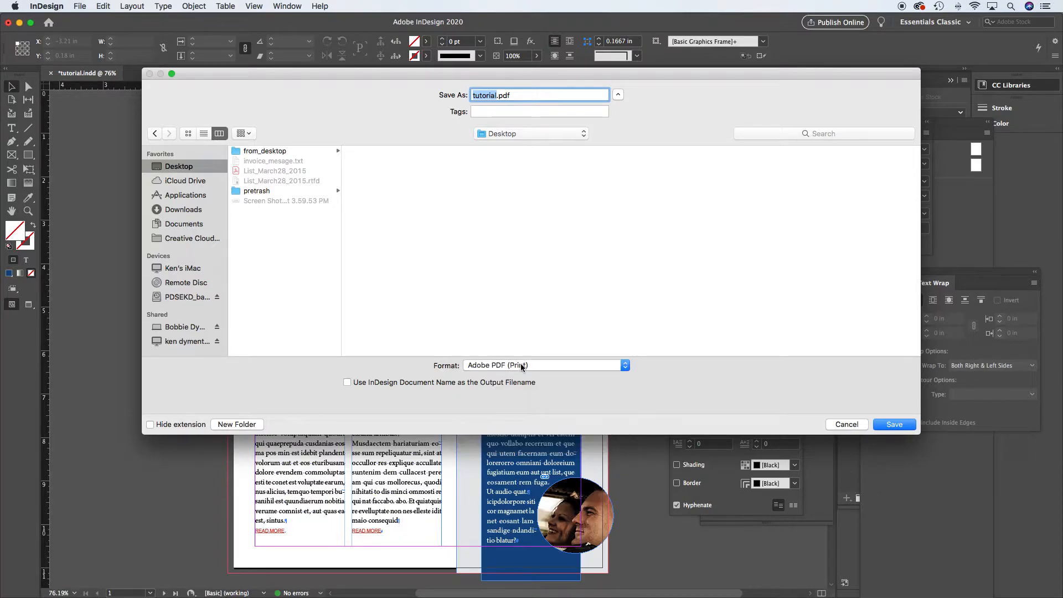
left_click(894, 425)
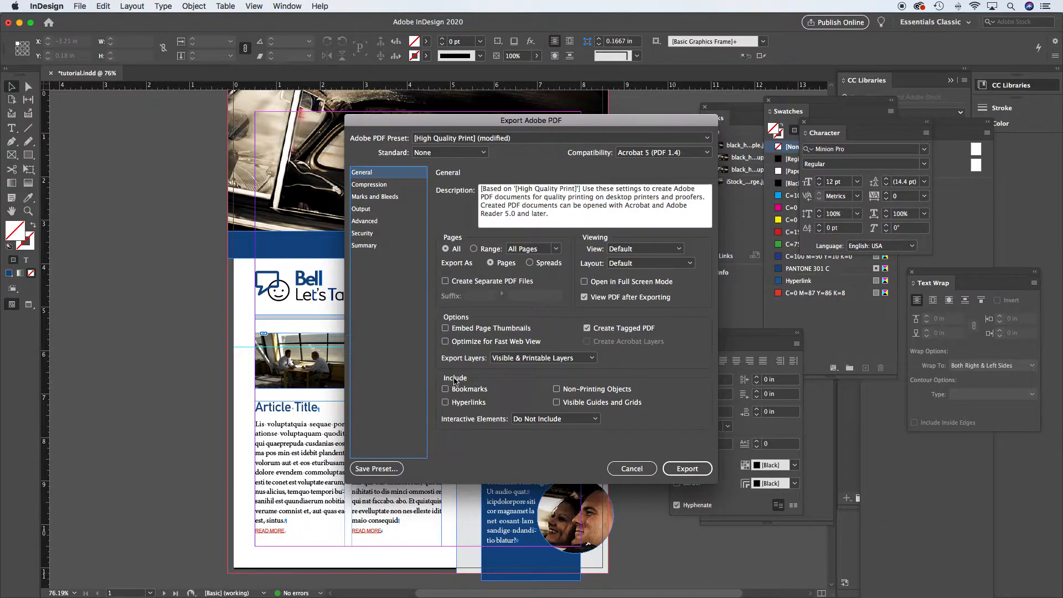
Step: Include hyperlinks in the exported PDF and check its compression settings
left_click(445, 402)
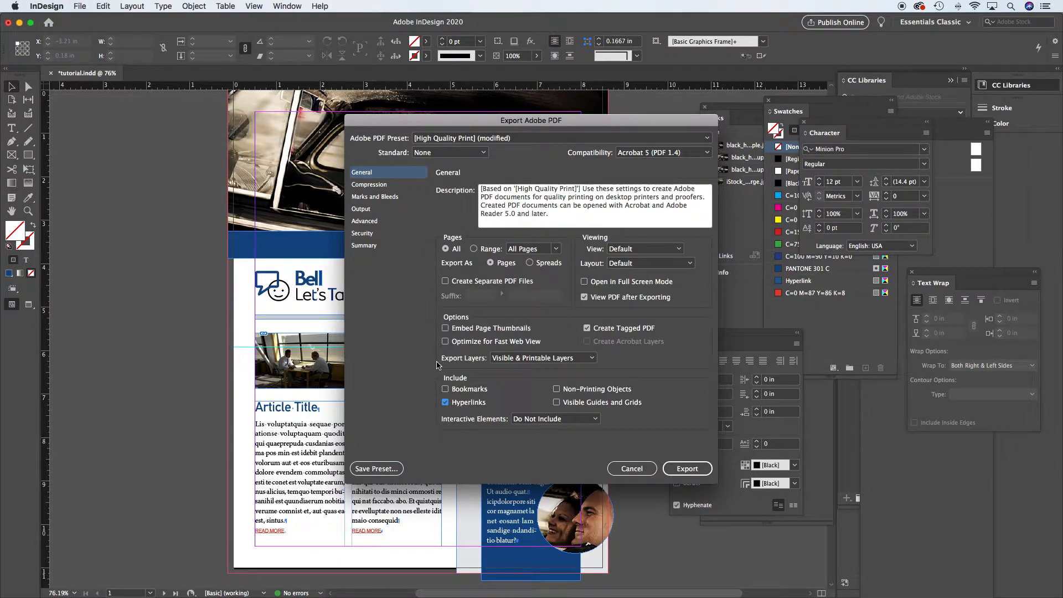
left_click(374, 186)
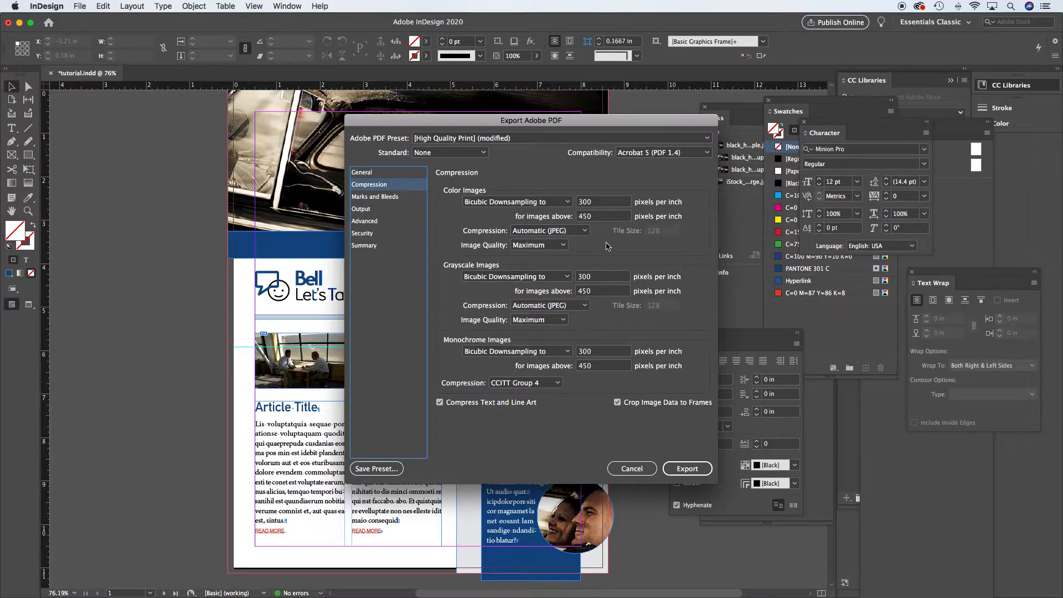
Step: Add crop marks to the PDF export and have it use the document bleed settings
left_click(381, 198)
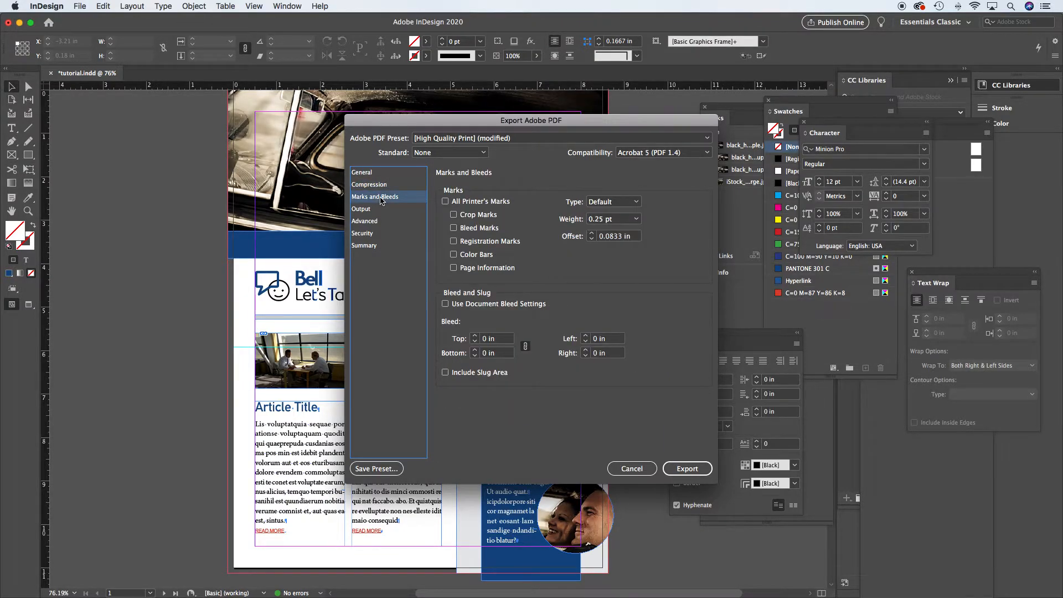
left_click(454, 215)
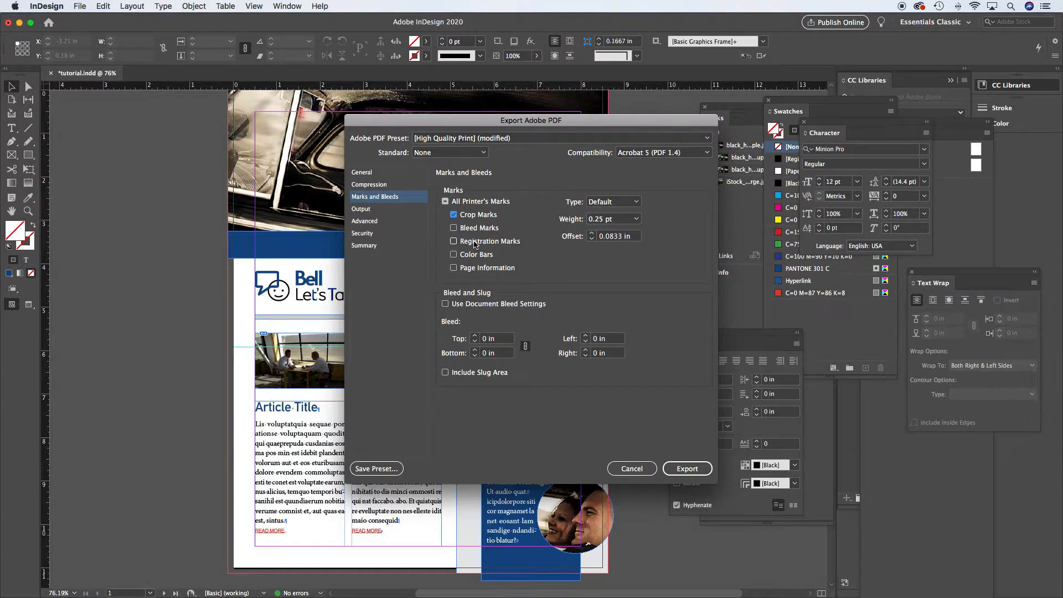
left_click(446, 304)
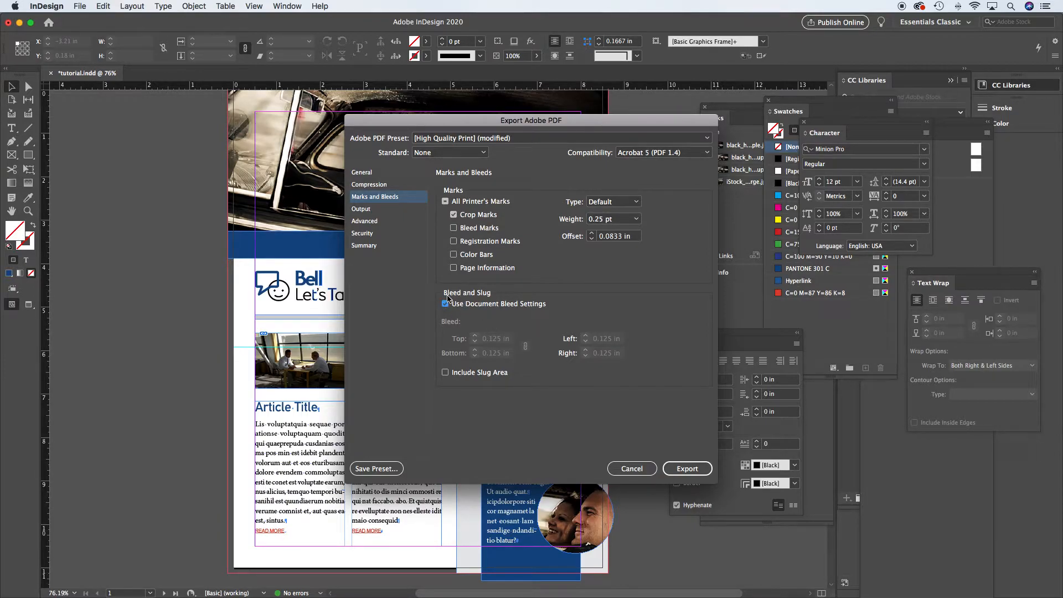
Step: Check the color conversion options in the output settings of the PDF export
left_click(367, 211)
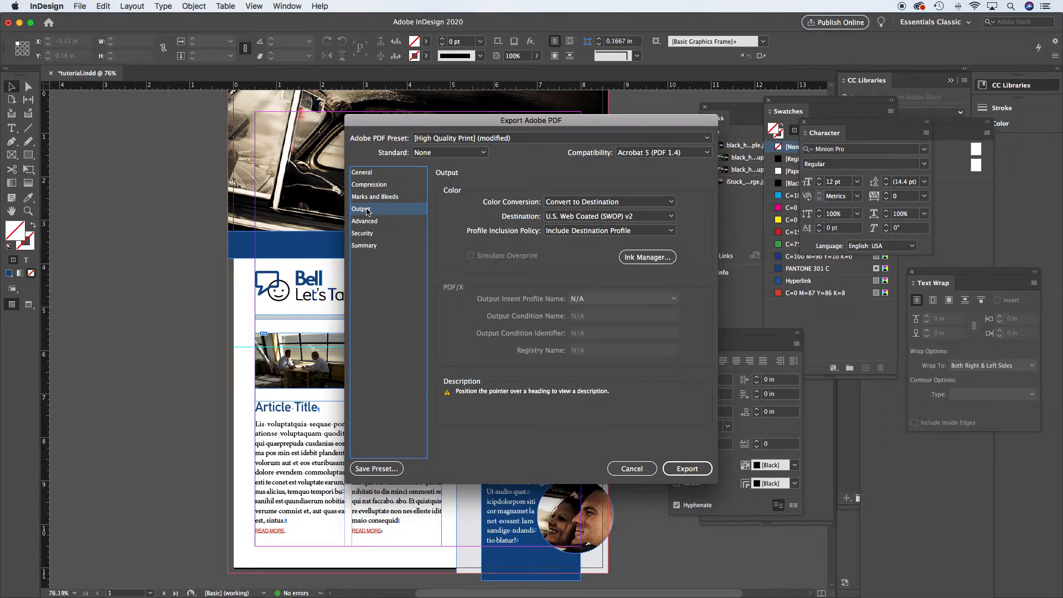
mouse_move(624, 205)
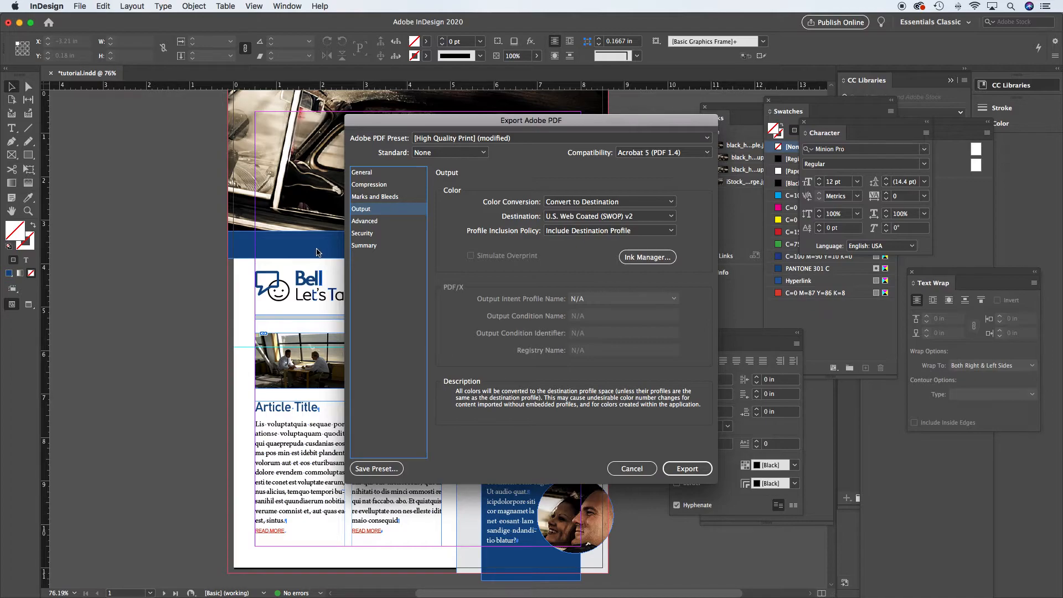
left_click(622, 203)
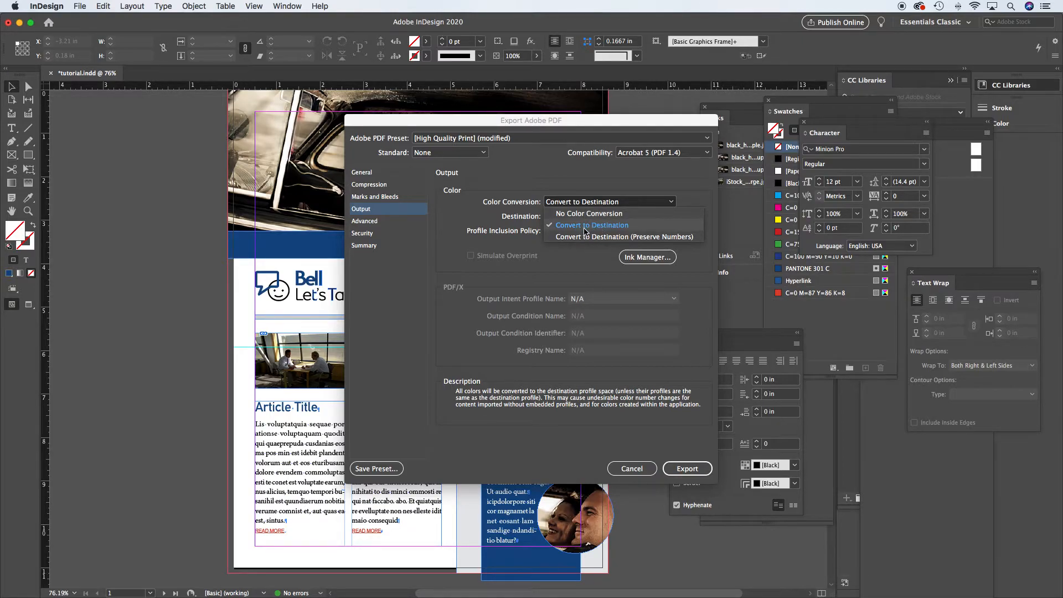
left_click(413, 297)
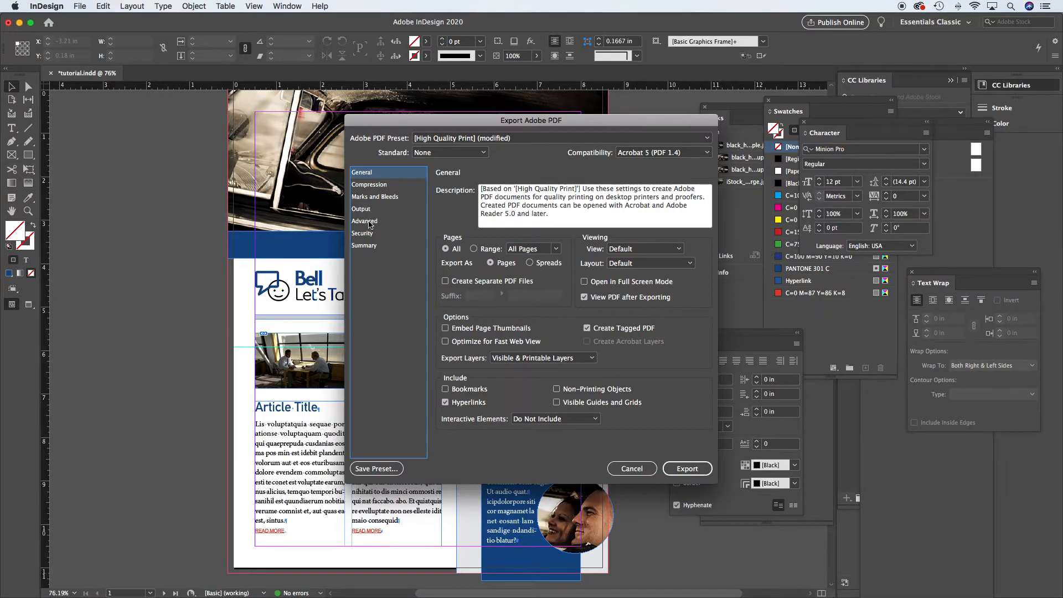
Step: Look through the advanced, security, summary and general settings of the PDF export
left_click(369, 223)
left_click(369, 233)
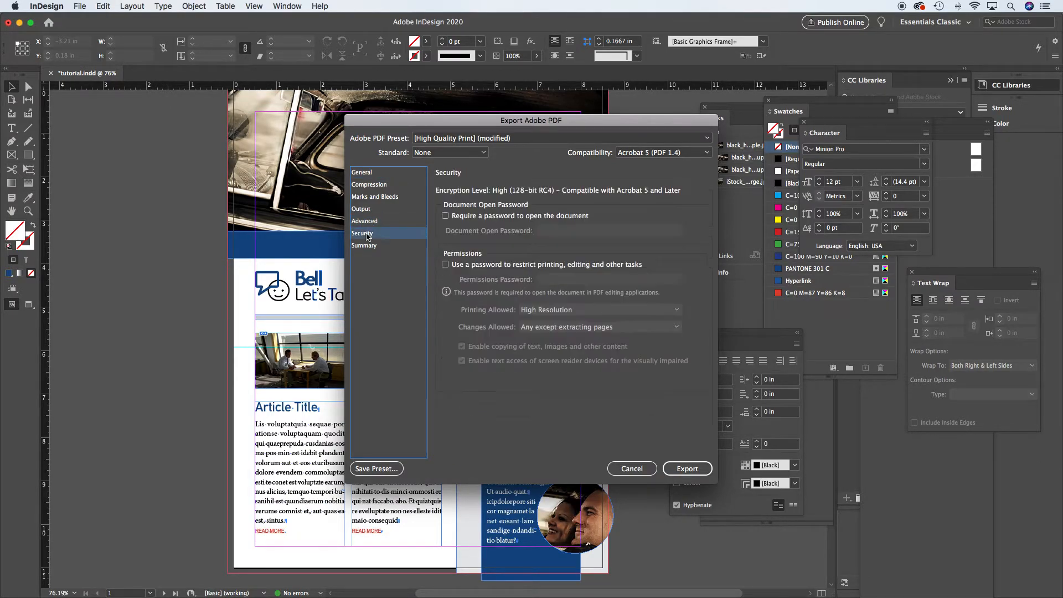
left_click(369, 247)
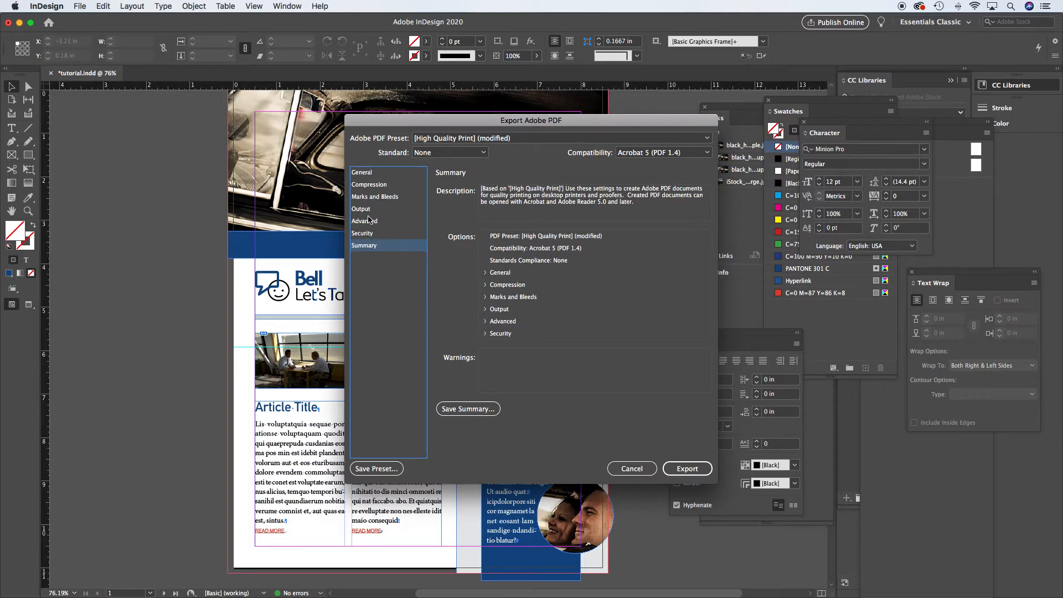
left_click(369, 173)
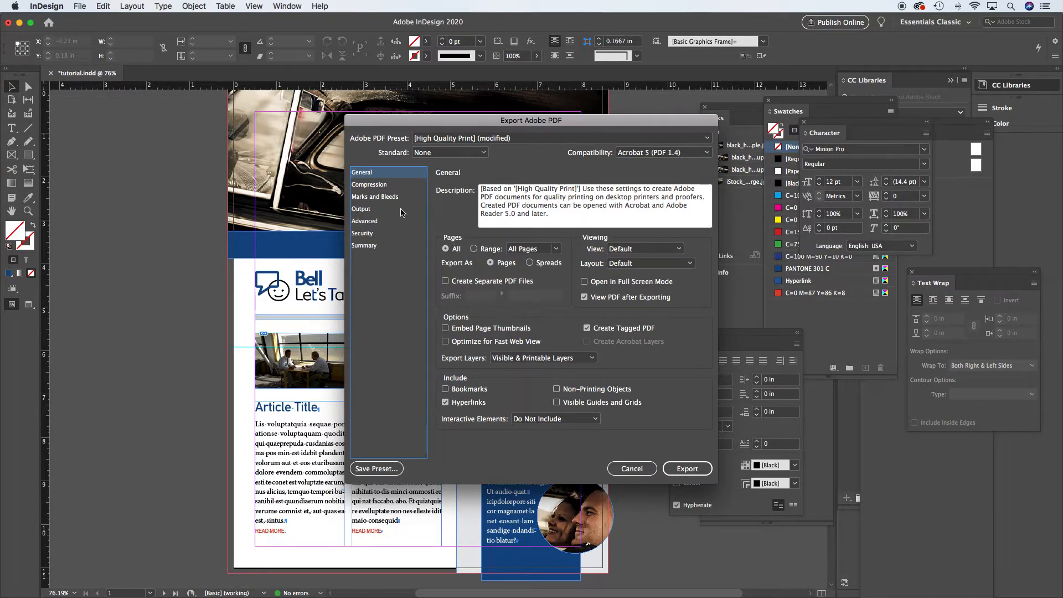
Step: Recheck the marks and bleed settings and export the PDF
left_click(373, 196)
left_click(474, 215)
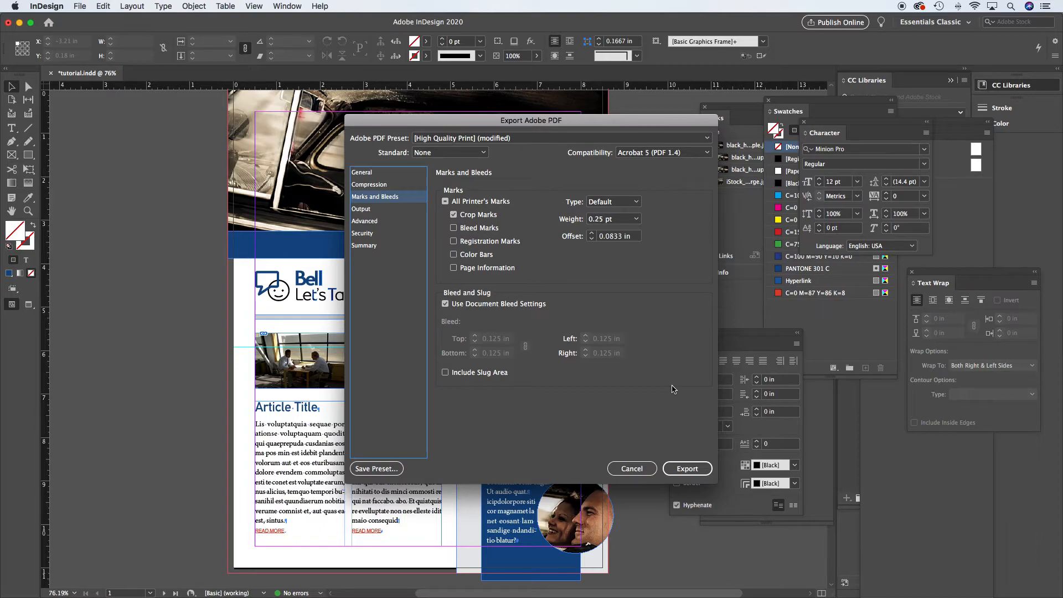
left_click(688, 469)
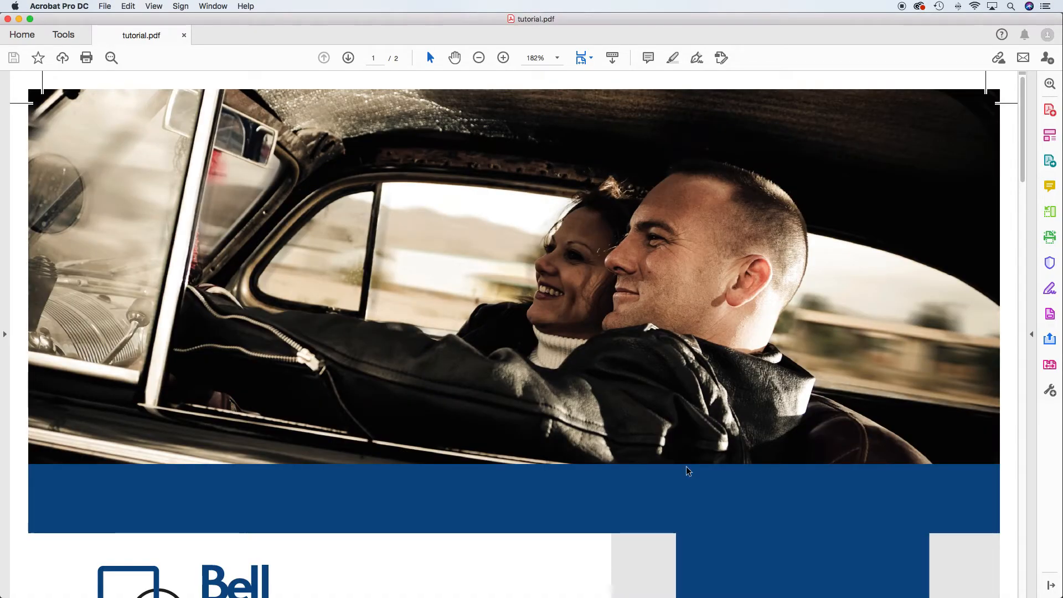
Step: Examine the exported PDF at full-page view, checking the crop marks and the bleed around the edges of both pages
key("super+0")
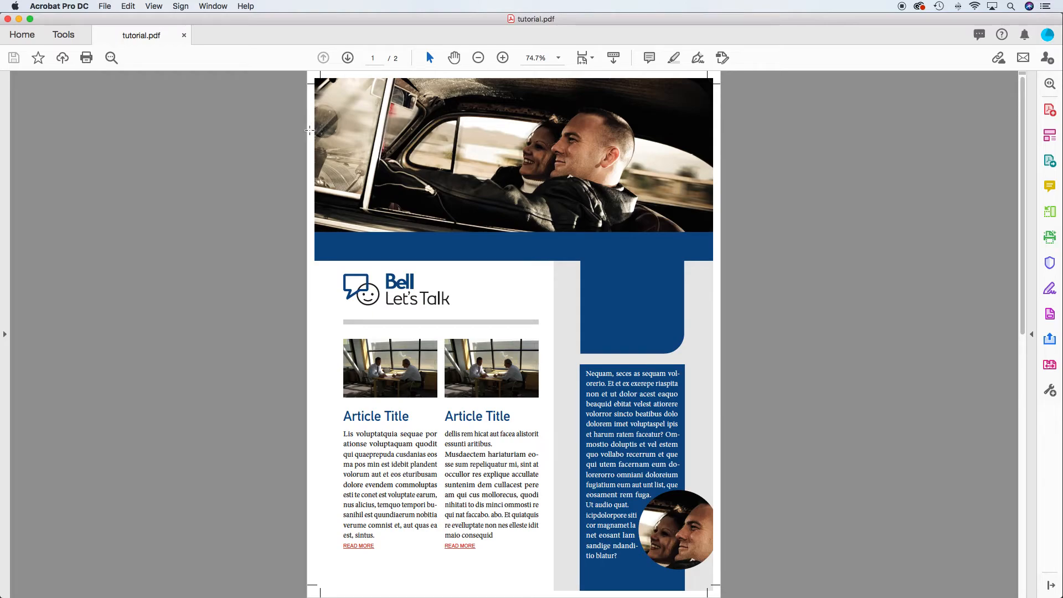
left_click(298, 163, "alt+super")
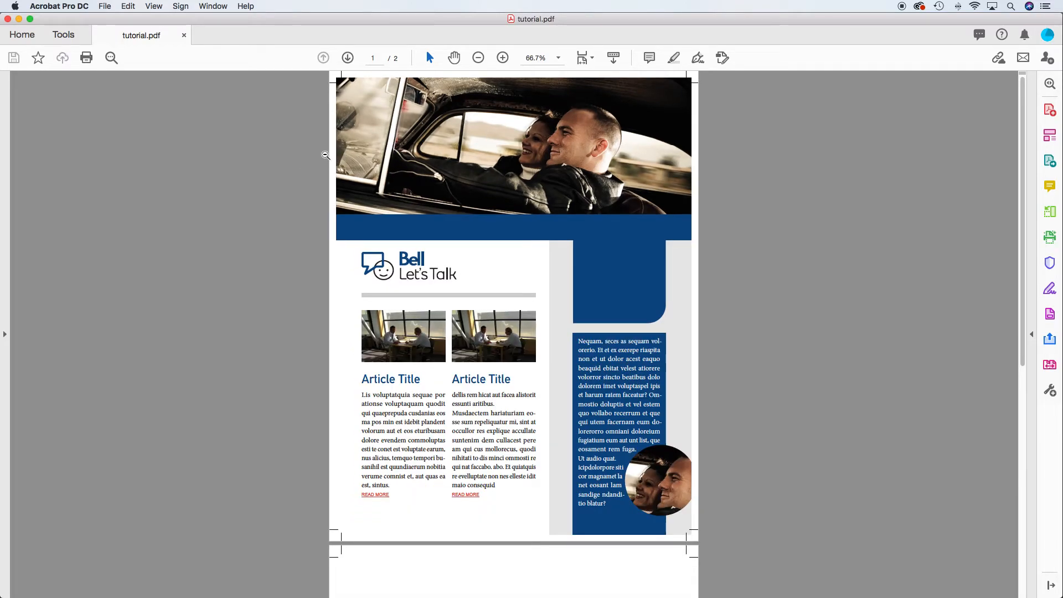
left_click(324, 155, "alt+super")
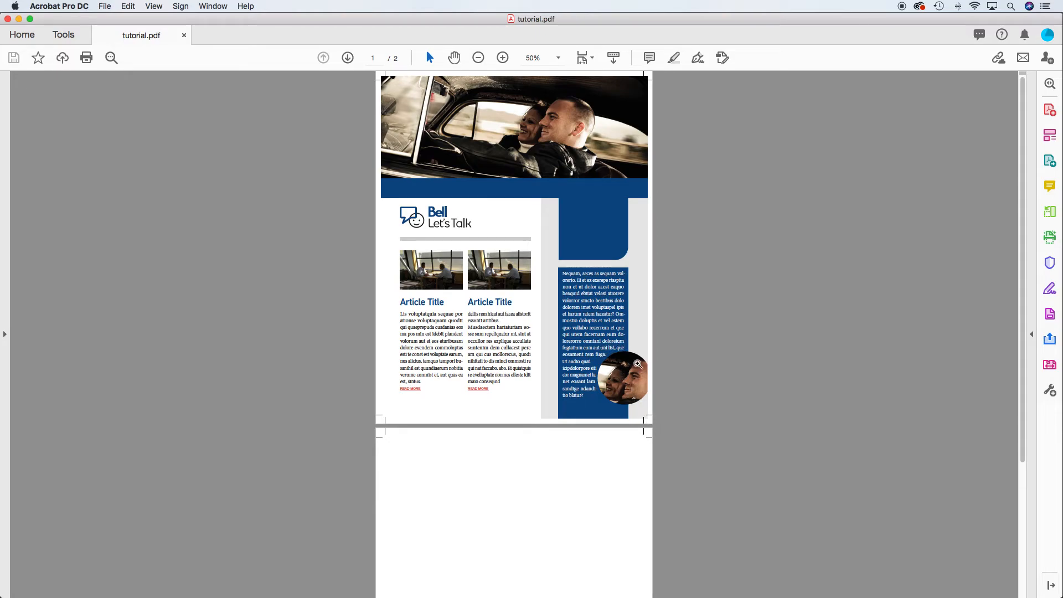
left_click(637, 364, "super")
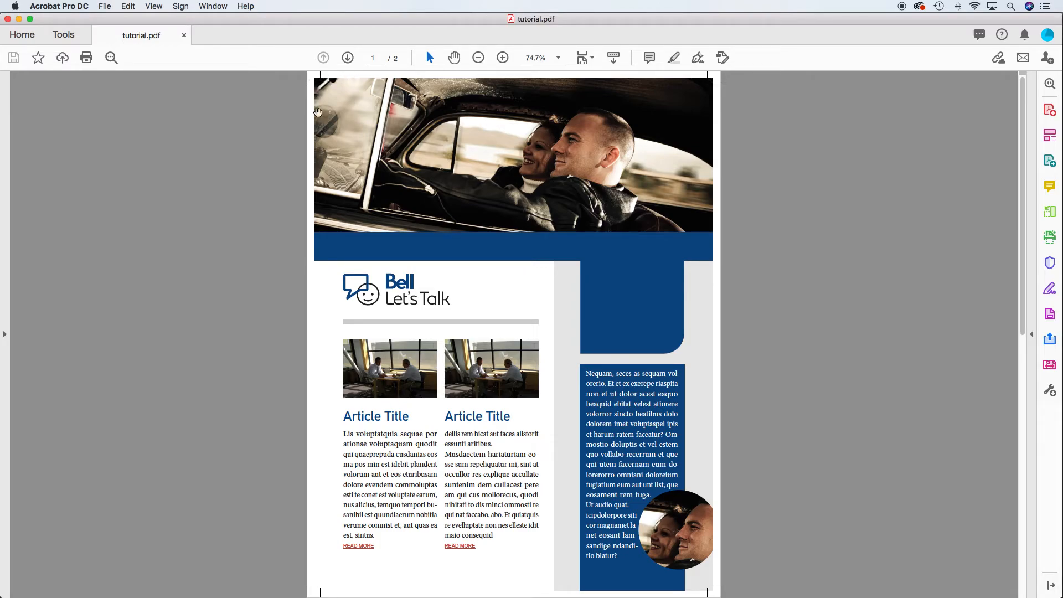
scroll(651, 303, "down", 5)
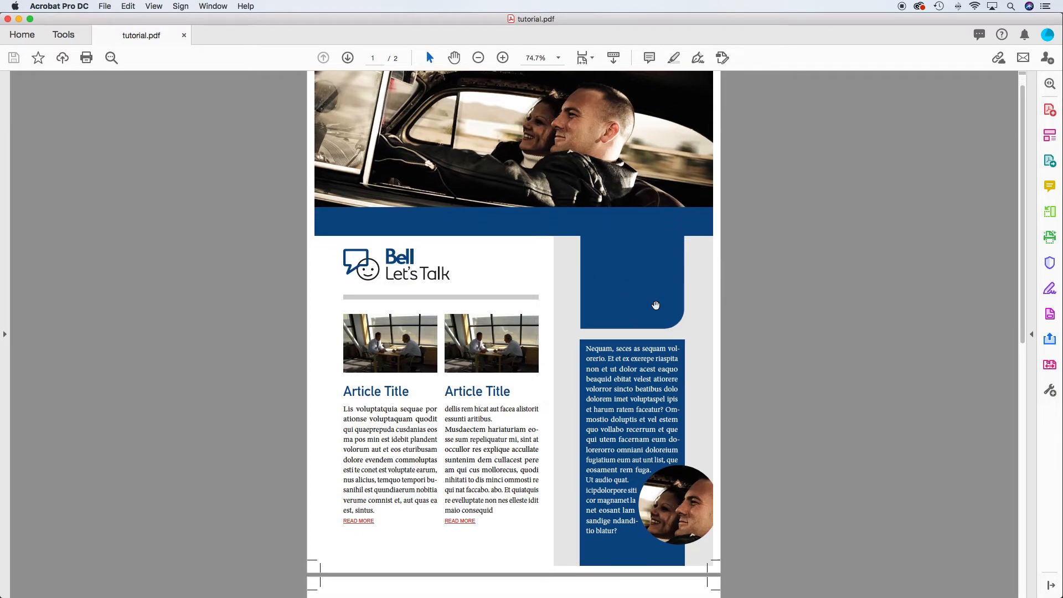
scroll(655, 304, "up", 5)
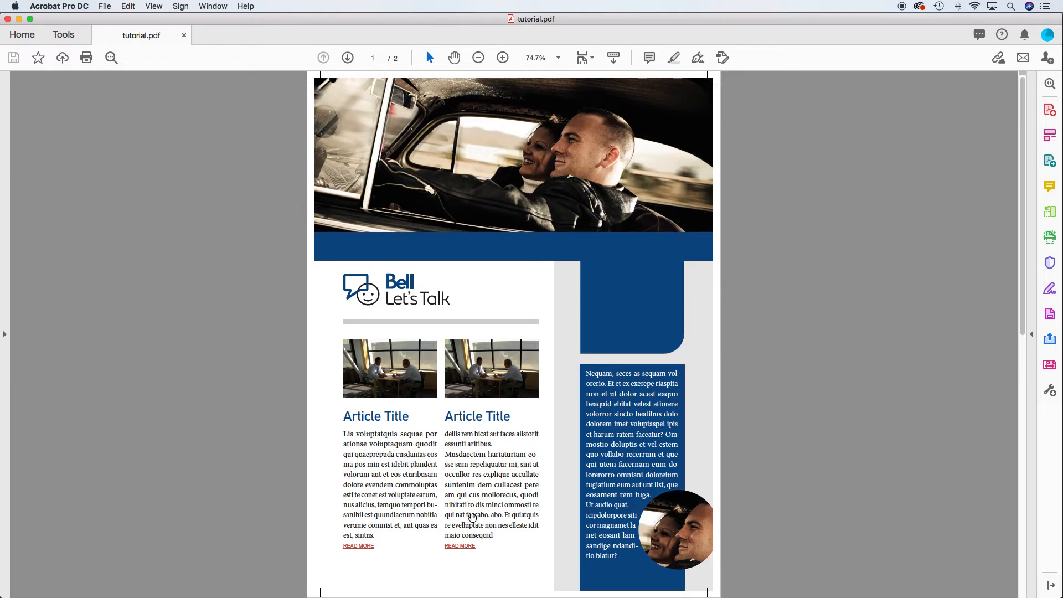
scroll(476, 518, "down", 5)
scroll(487, 382, "down", 2)
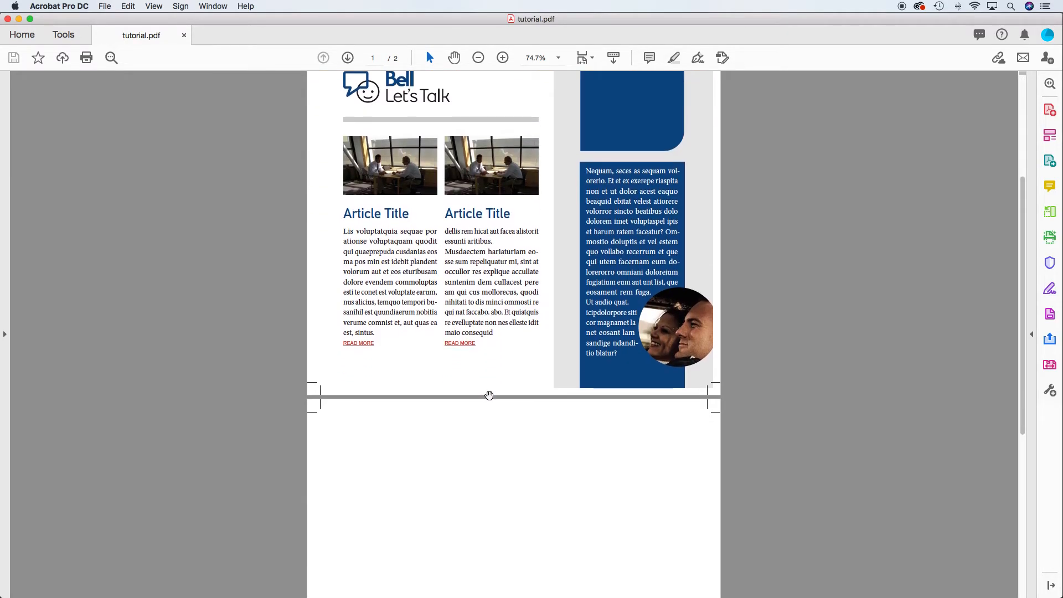
scroll(489, 396, "up", 6)
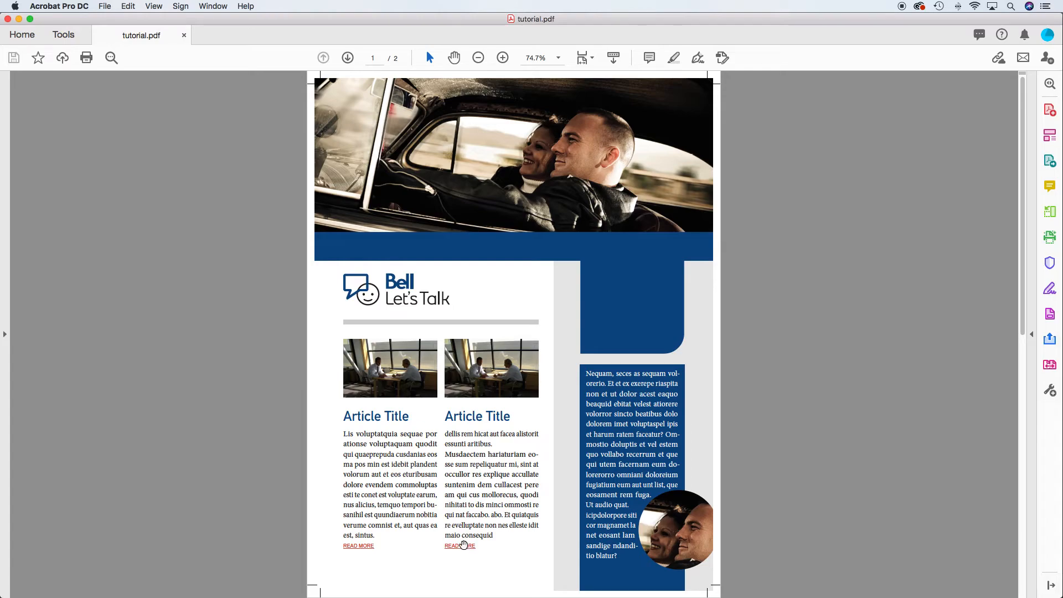
Step: Close tutorial.pdf and hide Acrobat to return to the InDesign document
left_click(185, 36)
left_click(59, 6)
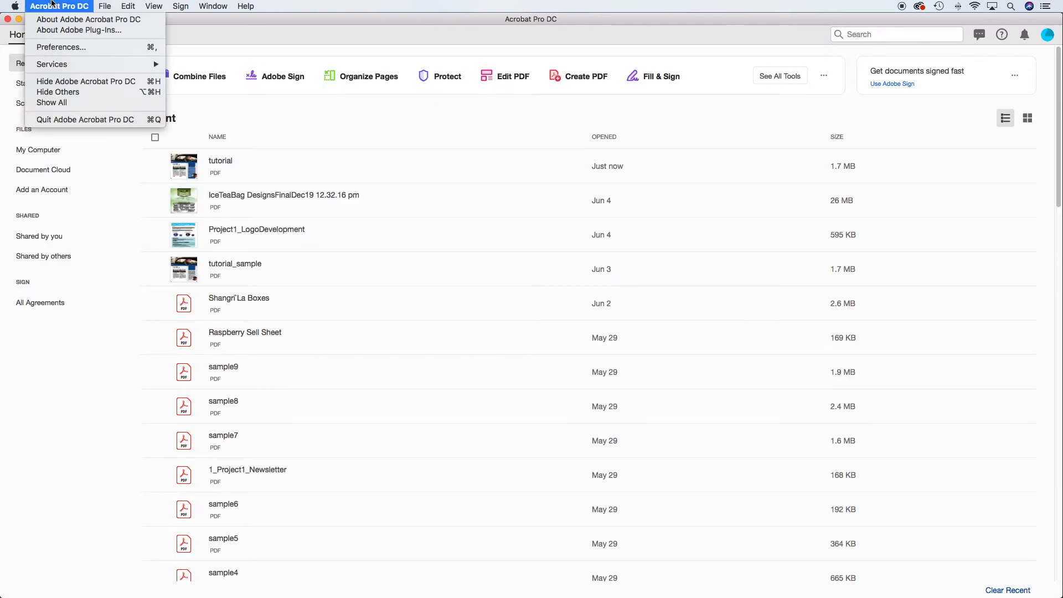
left_click(72, 82)
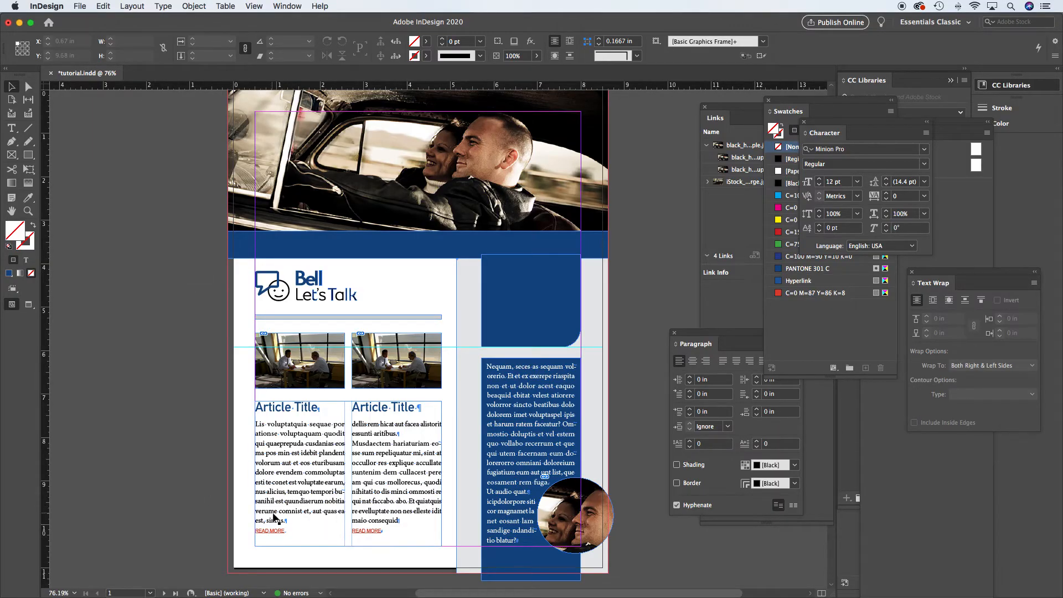
Step: Select the READ MORE text under the first article and review its hyperlink settings, keeping them as they are
left_click_drag(231, 509, 376, 558)
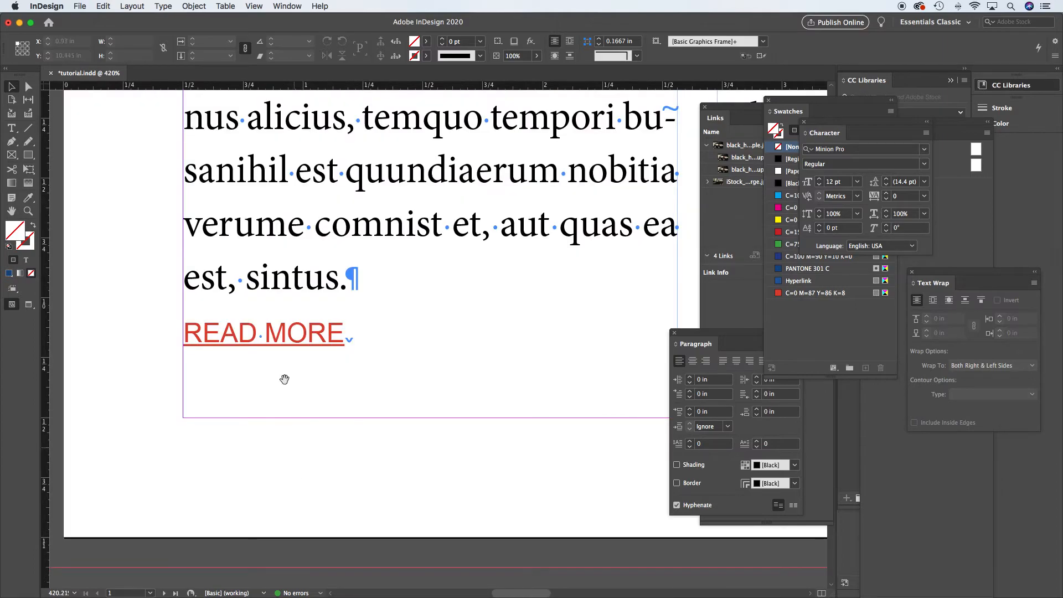
double_click(307, 342)
left_click_drag(348, 336, 131, 333)
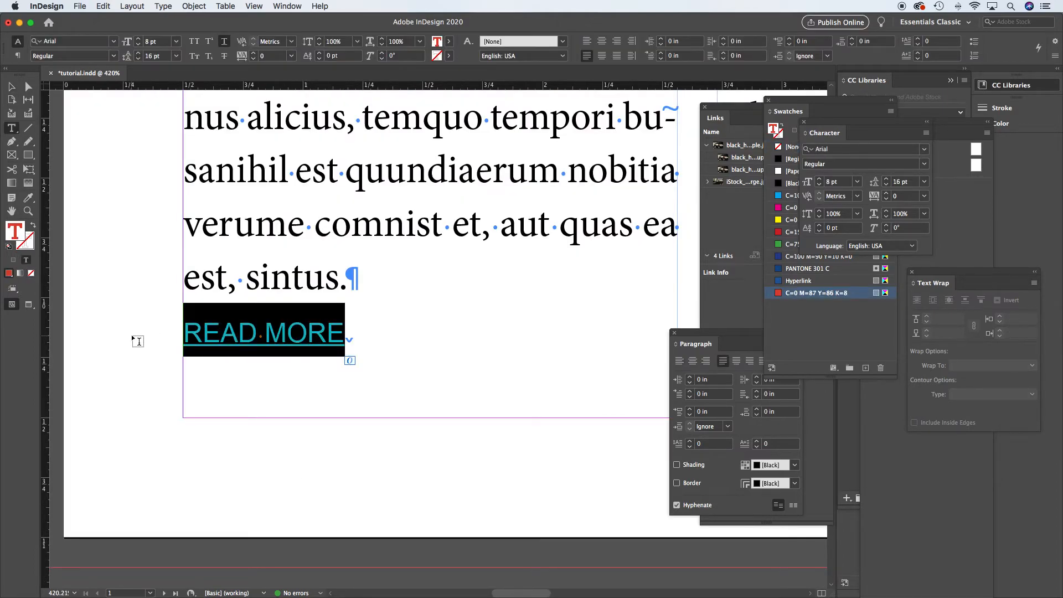
left_click(288, 6)
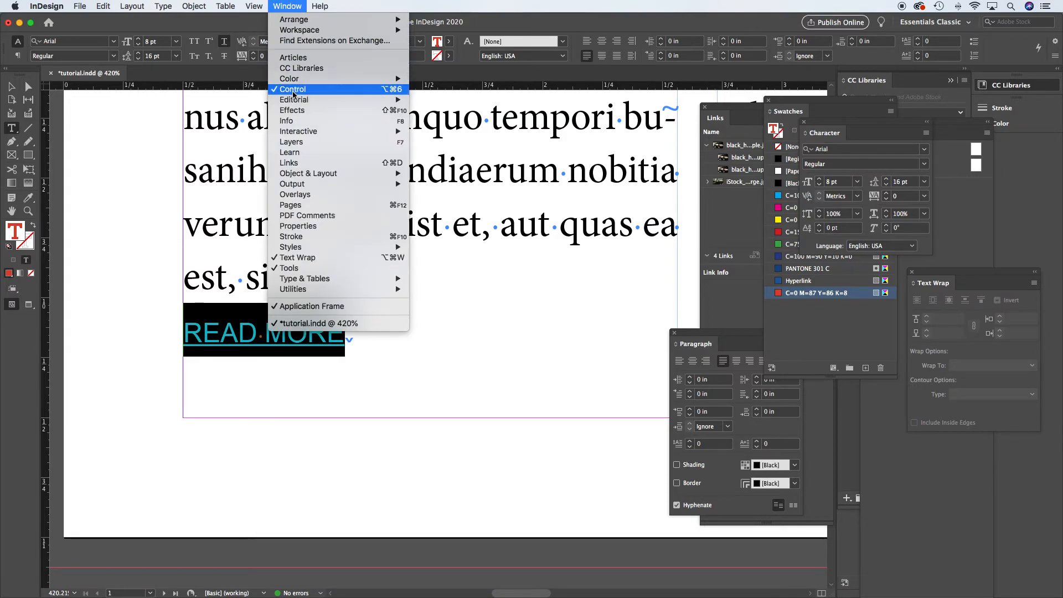
mouse_move(337, 133)
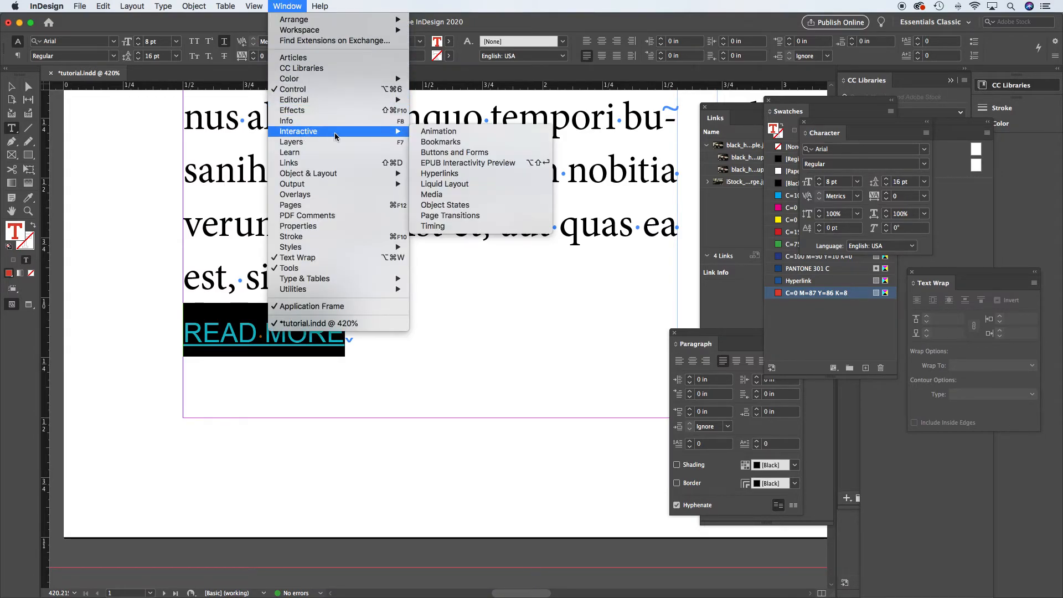
left_click(460, 173)
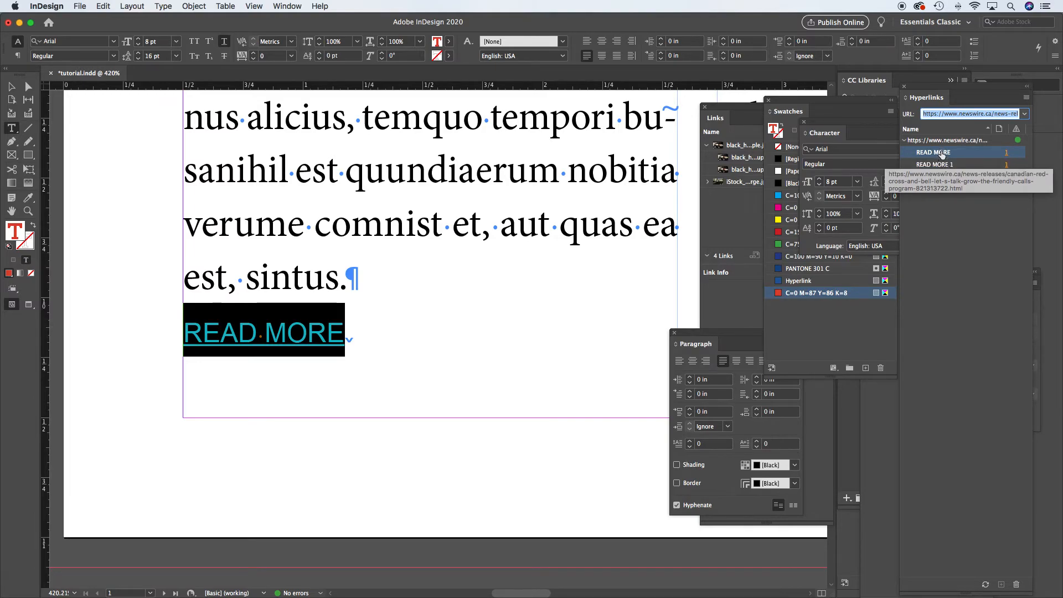
double_click(941, 153)
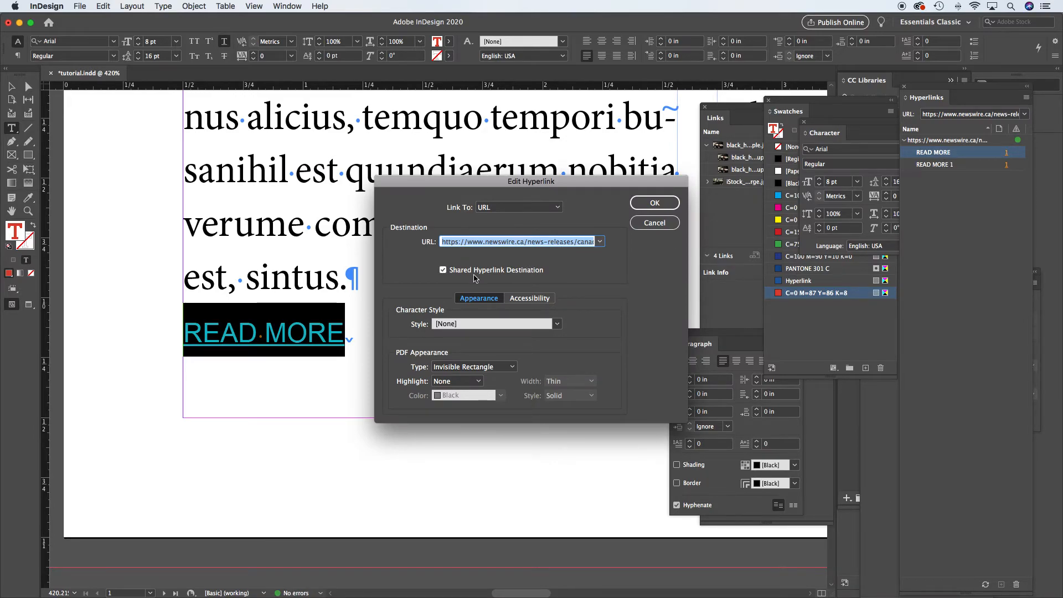
left_click(656, 204)
Step: Test the READ MORE hyperlink by going to its destination, then close the web page and switch back to InDesign
left_click(1026, 98)
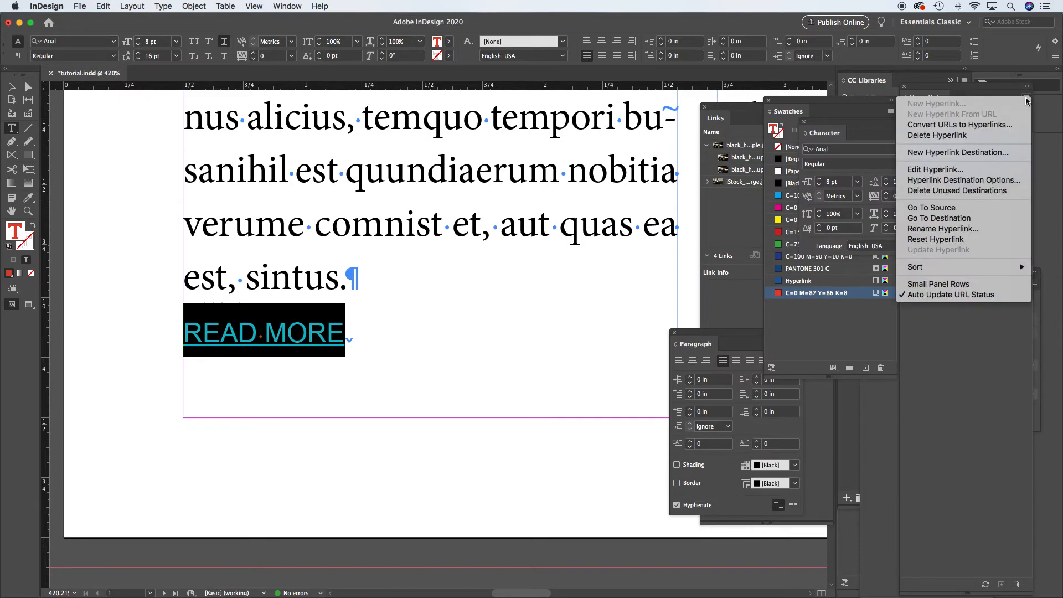
left_click(958, 219)
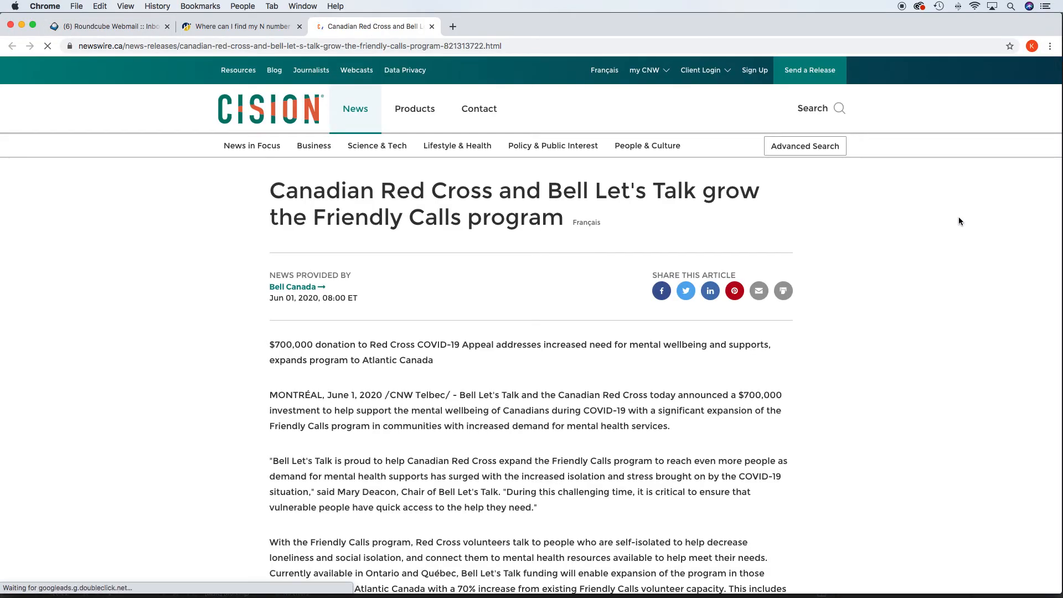
left_click(432, 26)
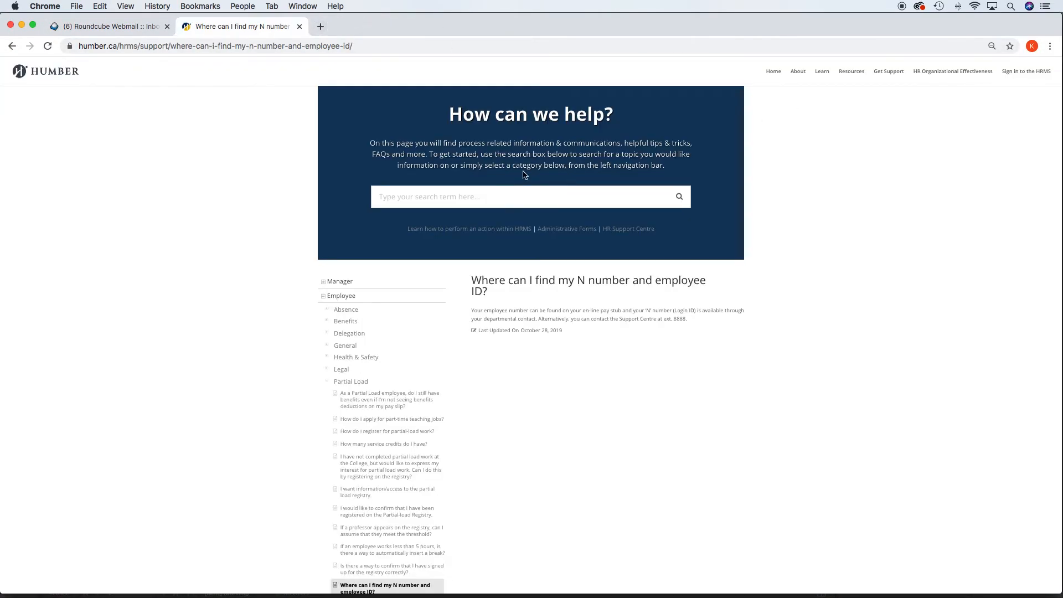
key("super+Tab")
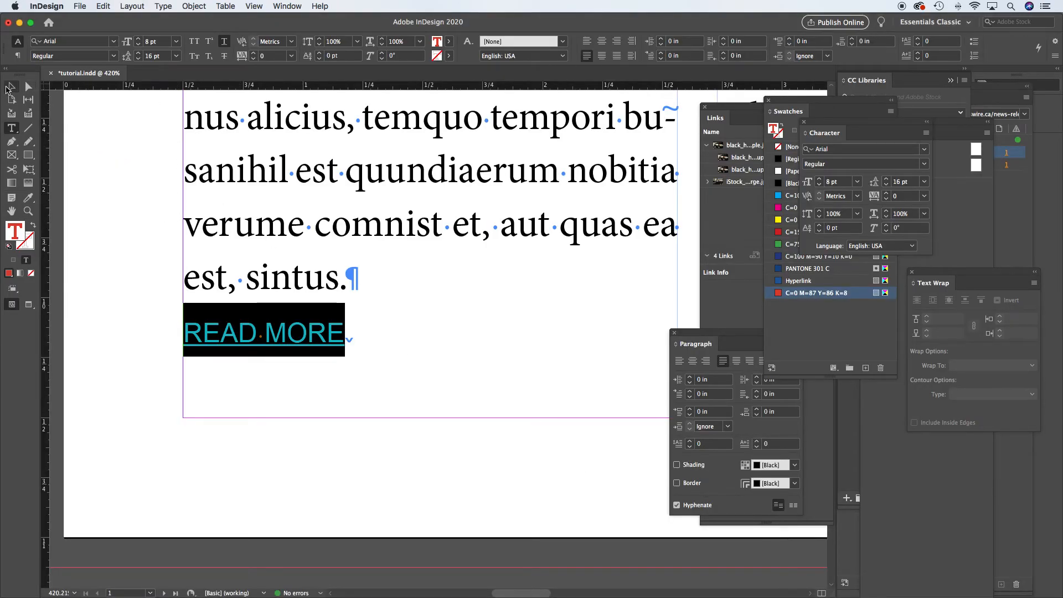
Step: Export the document again to the Desktop as tutorial.pdf in Adobe PDF (Print) format, replacing the existing file and keeping the current export settings
left_click(10, 88)
key("super+0")
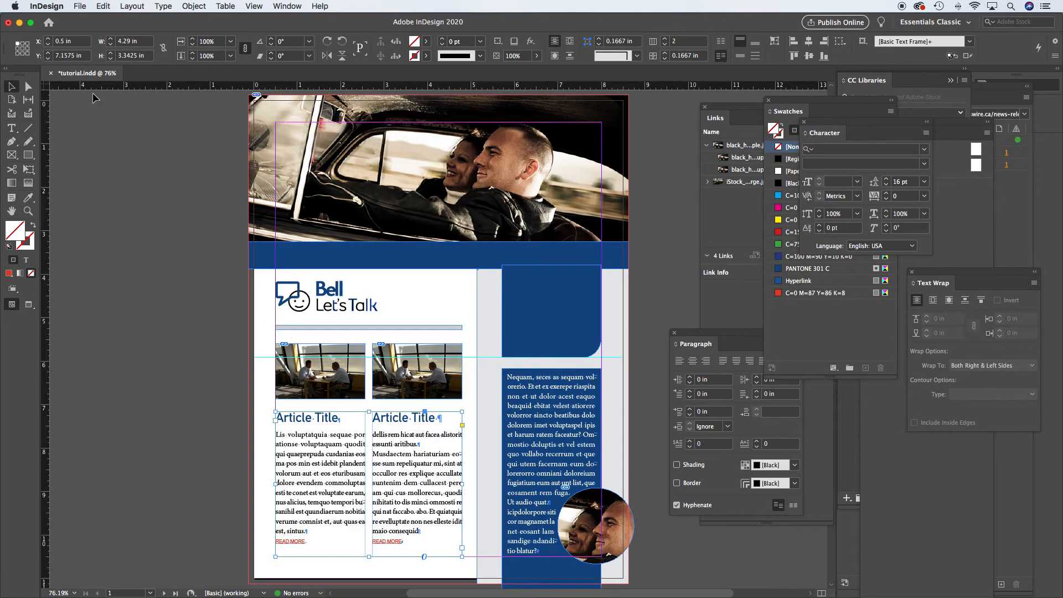
left_click(80, 6)
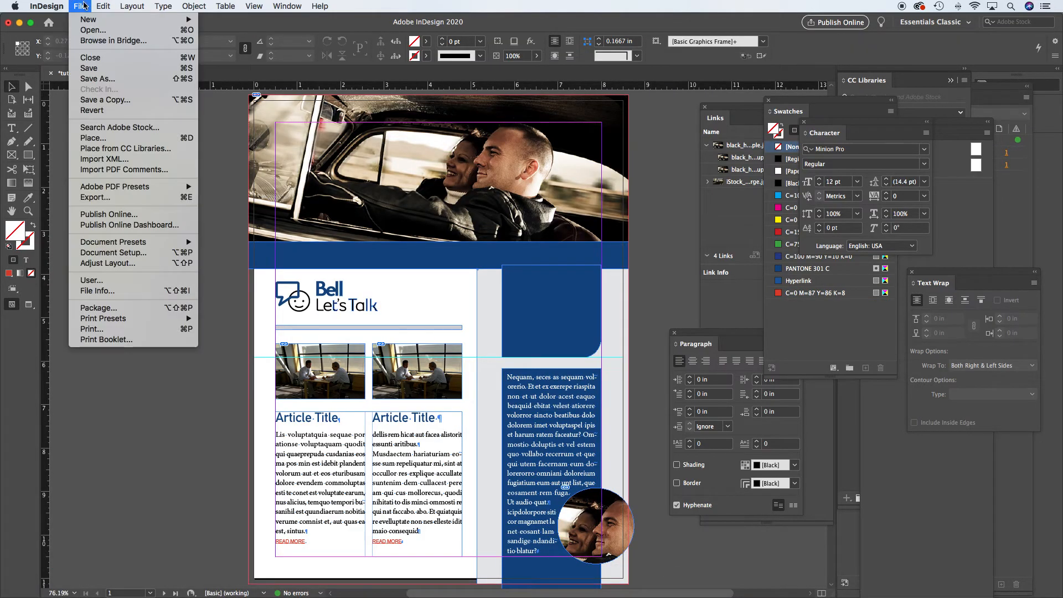
left_click(94, 197)
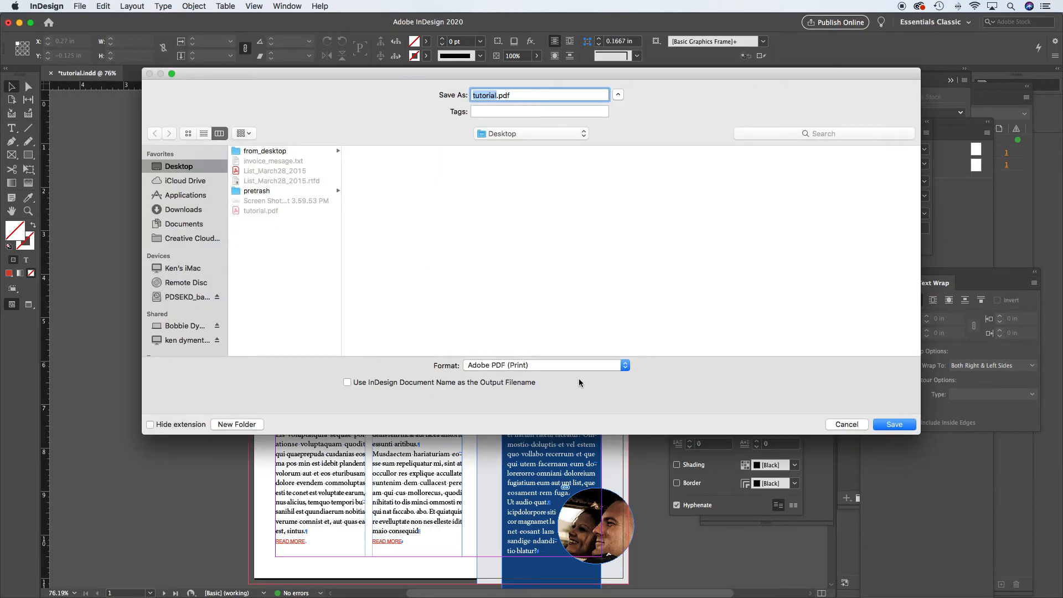
left_click(894, 425)
left_click(606, 145)
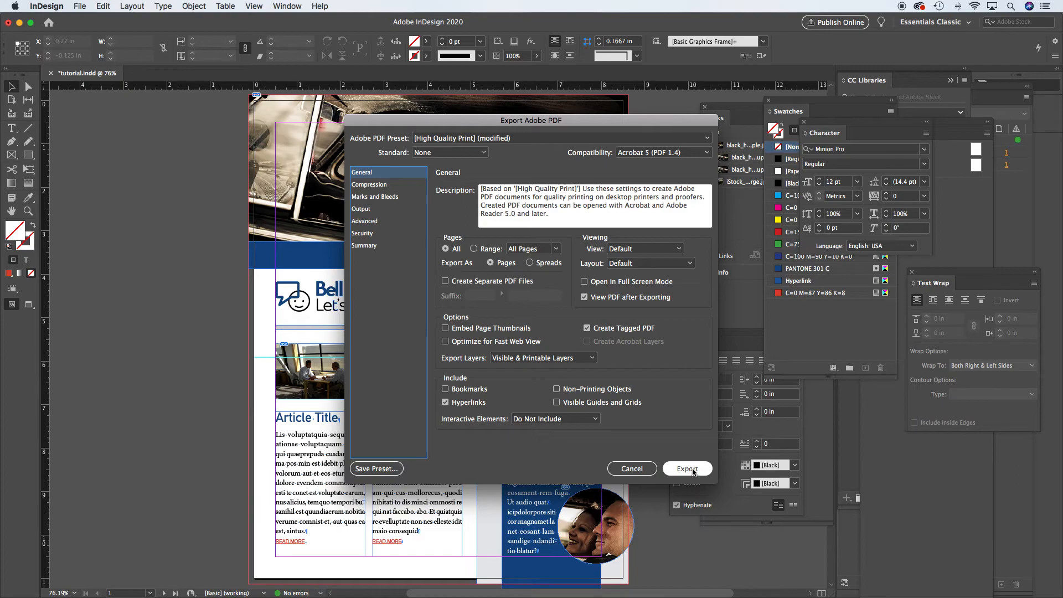
left_click(691, 470)
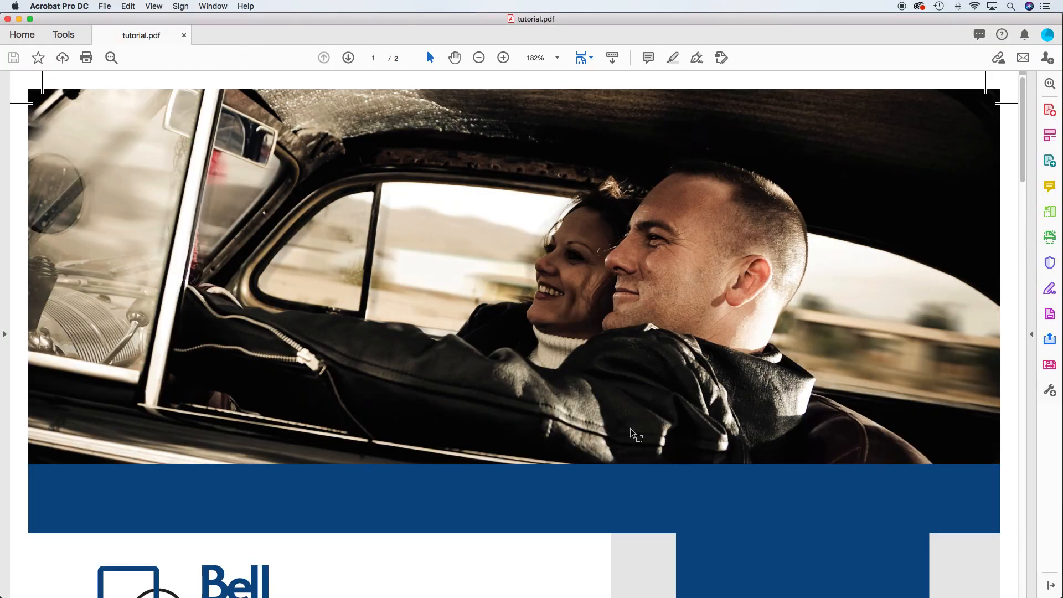
key("super+0")
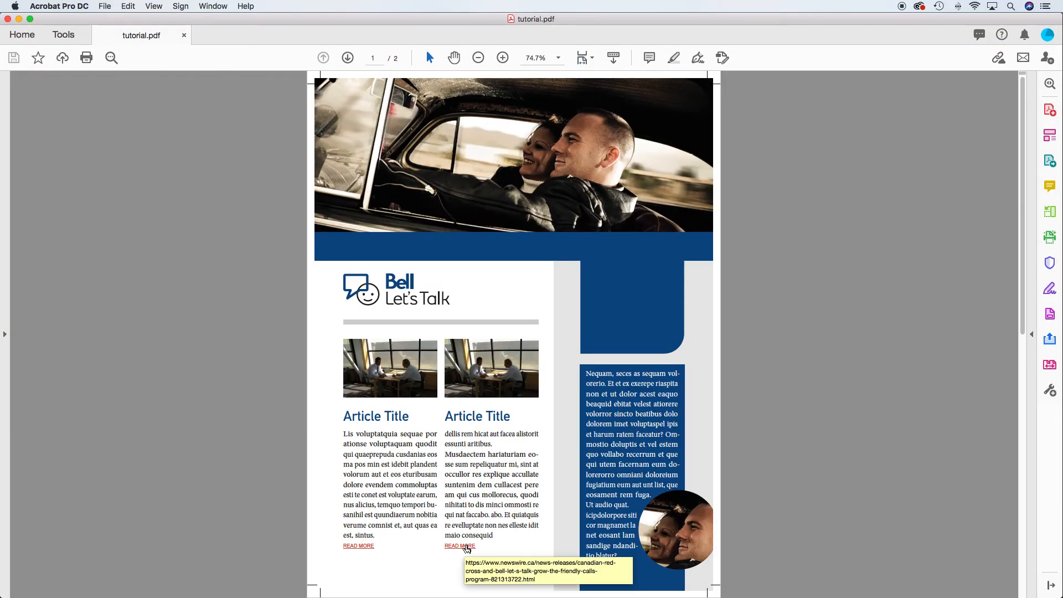
mouse_move(364, 548)
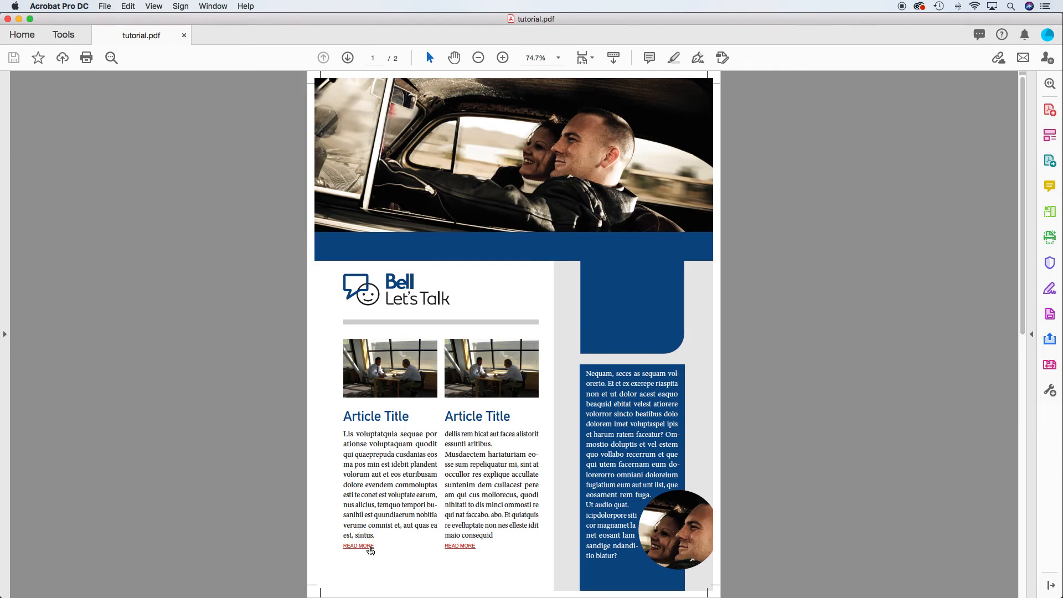
left_click(370, 548)
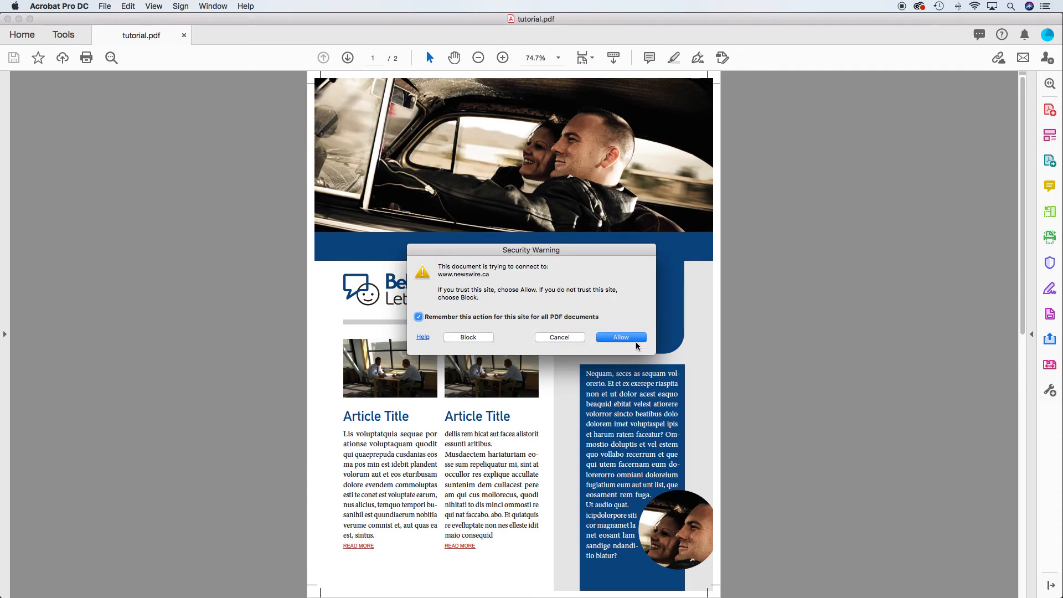
left_click(623, 338)
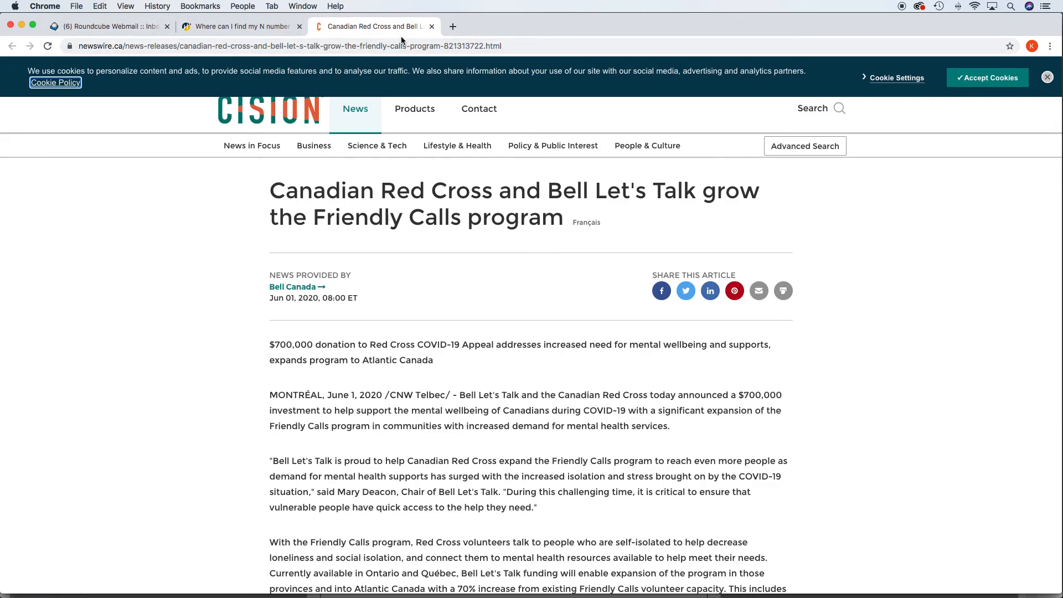
key("super+Tab")
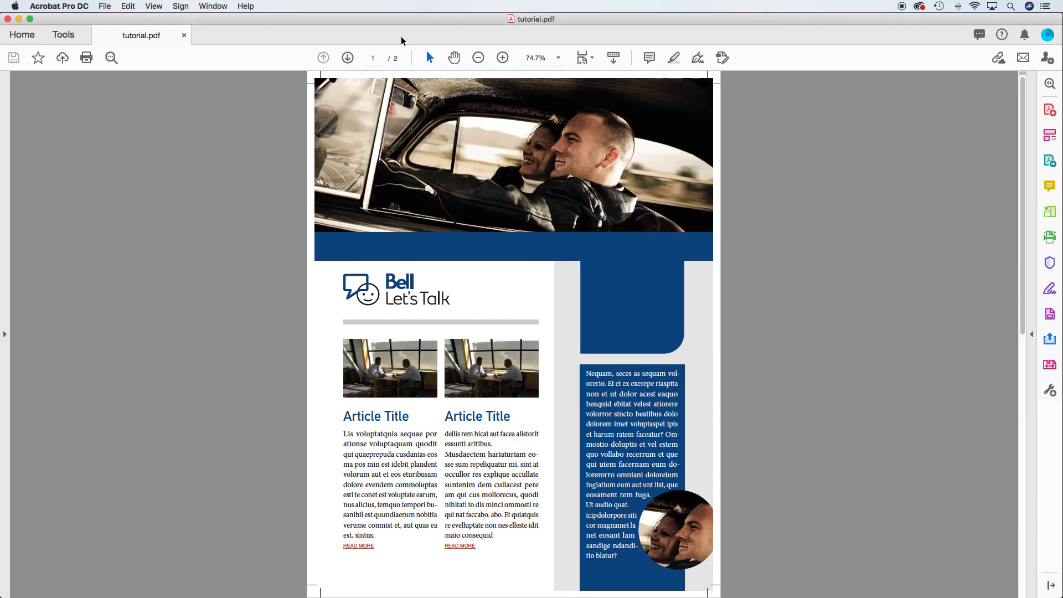